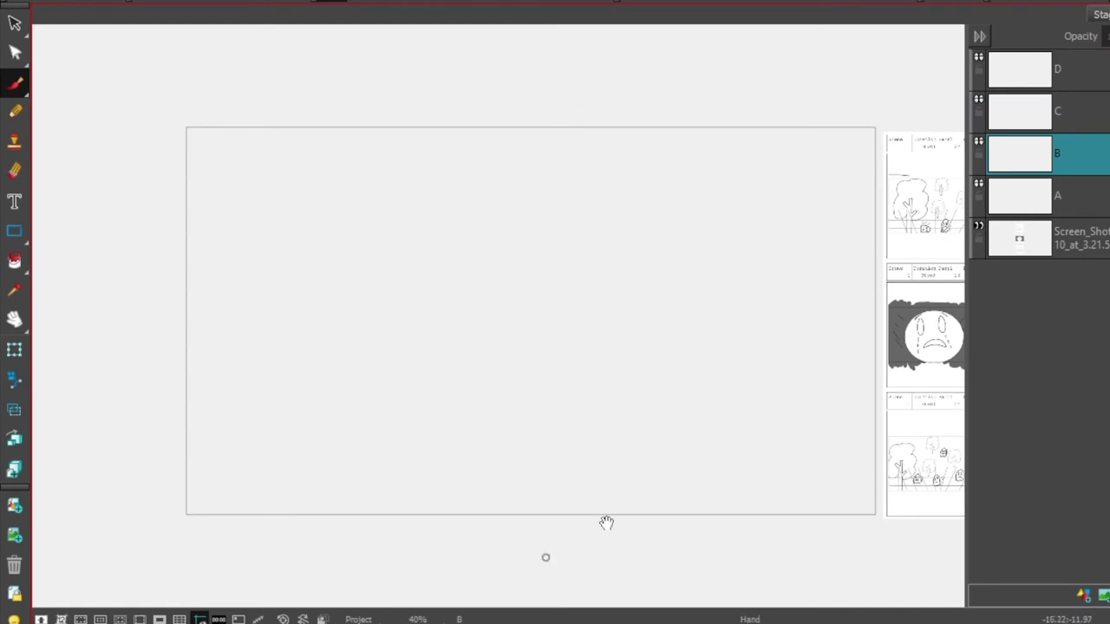
# - Examine the reference storyboard panels beside the frame, including the forest shot and the crying face close-up
pyautogui.moveTo(761, 515); pyautogui.dragTo(414, 510)
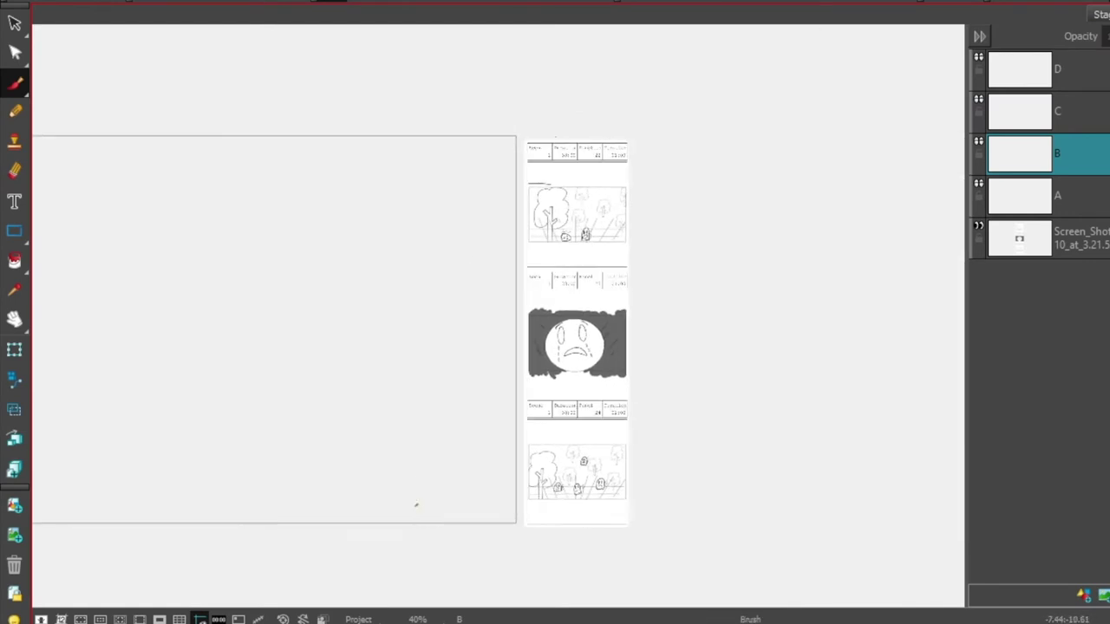
pyautogui.scroll(4, 629, 221)
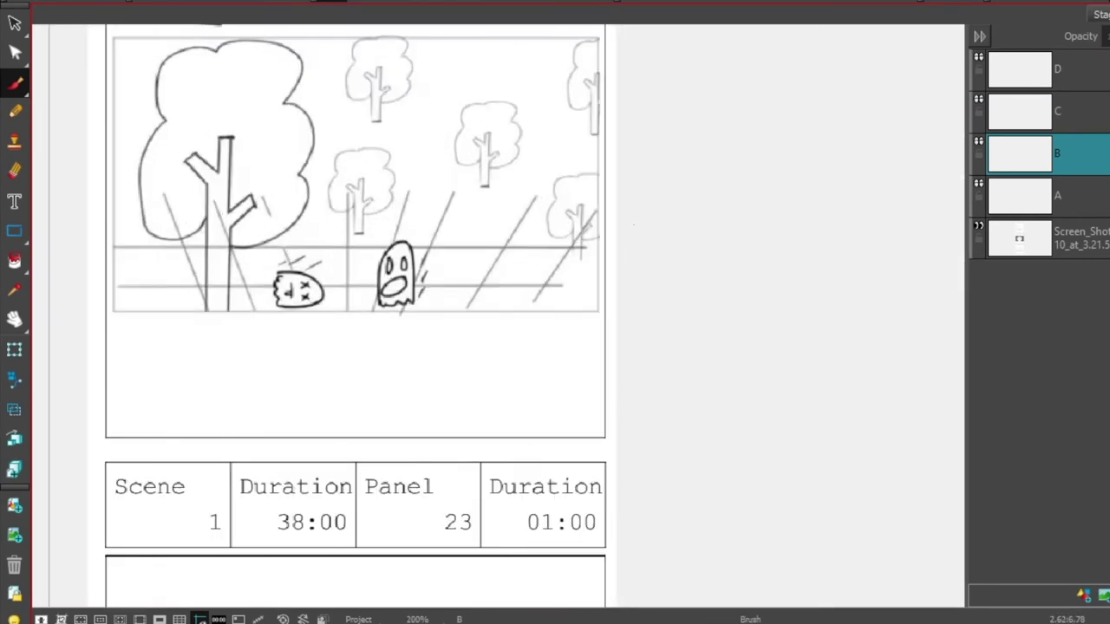
pyautogui.moveTo(191, 245); pyautogui.dragTo(342, 347)
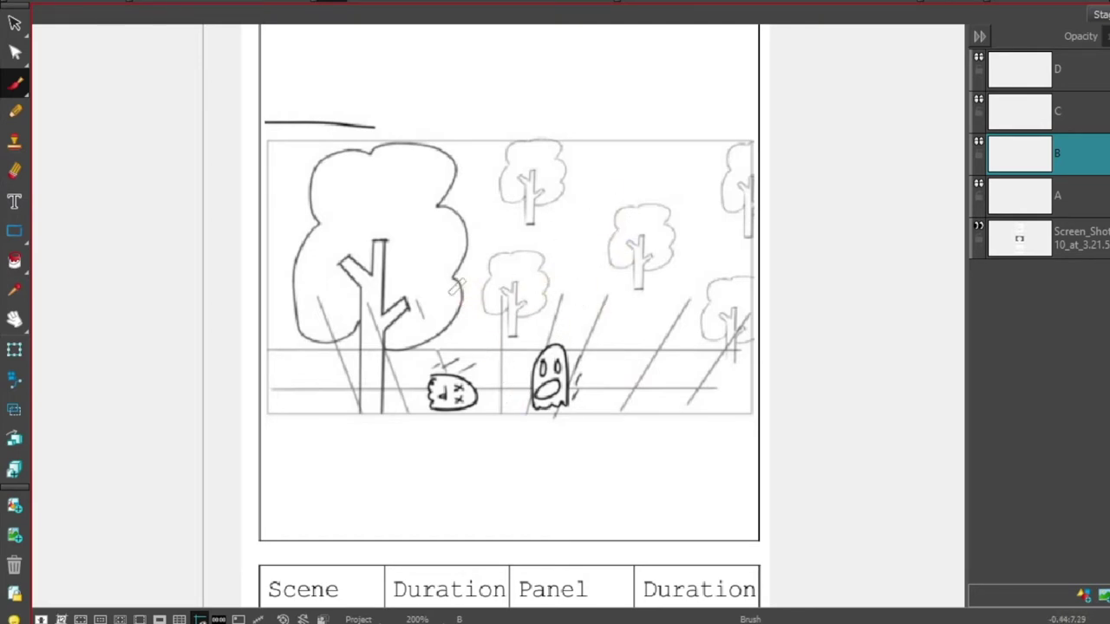
pyautogui.press('space')
pyautogui.scroll(-10, 410, 412)
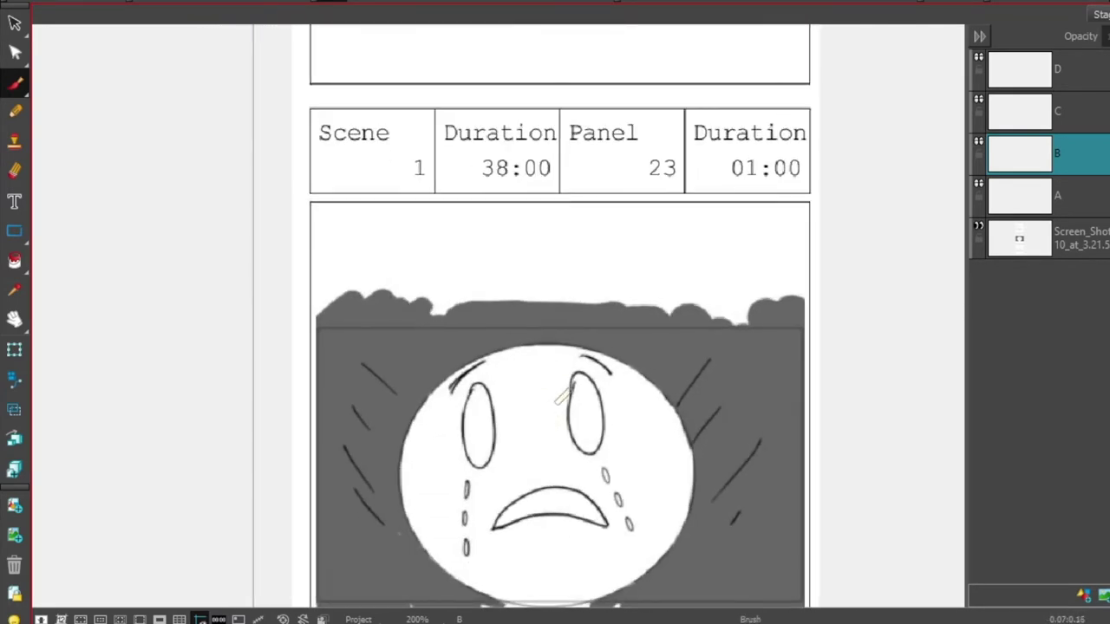
pyautogui.press('space')
pyautogui.moveTo(556, 464); pyautogui.dragTo(560, 520)
pyautogui.moveTo(516, 217); pyautogui.dragTo(571, 444)
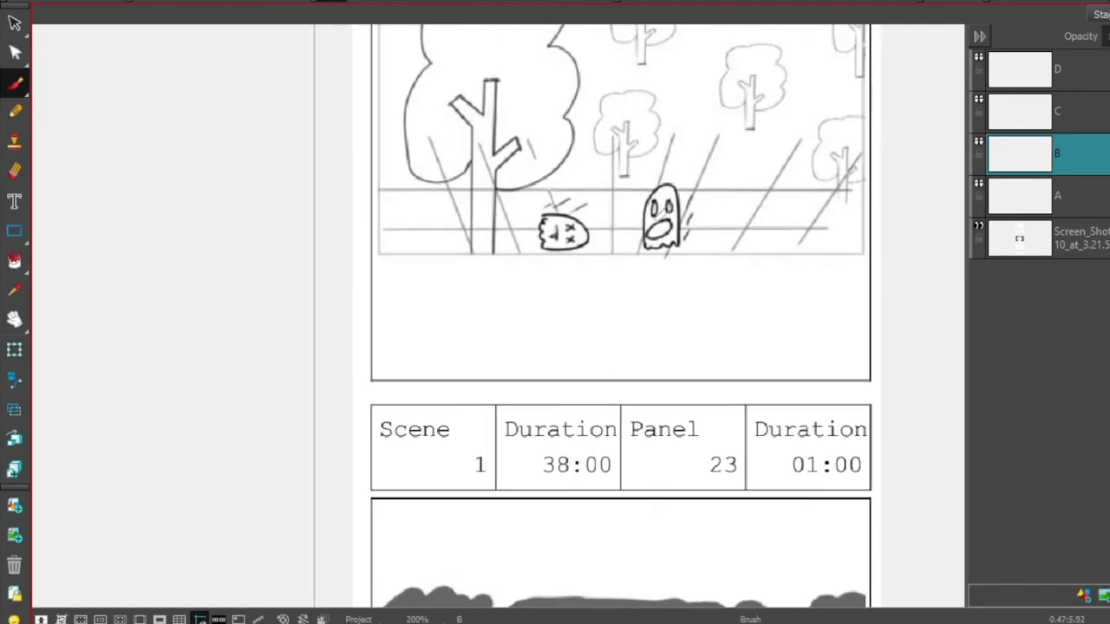
pyautogui.hscroll(-12, 550, 366)
pyautogui.scroll(-6, 488, 468)
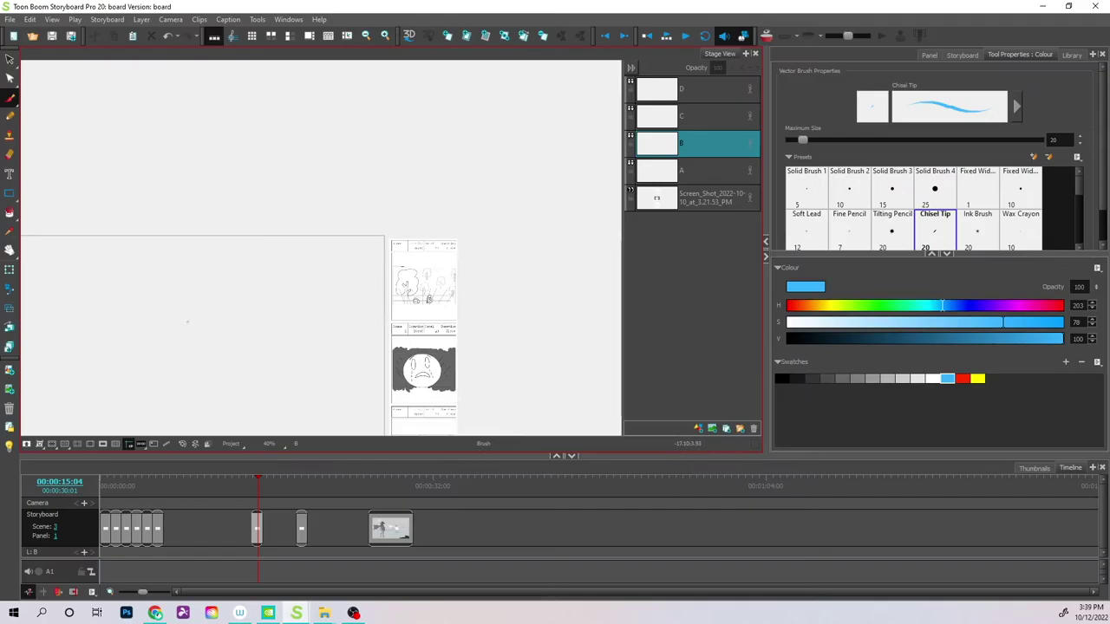
# - Sketch a light-blue horizon line across the frame on layer B, with spreading perspective lines on the ground below it
pyautogui.press('space')
pyautogui.moveTo(290, 426); pyautogui.dragTo(535, 273)
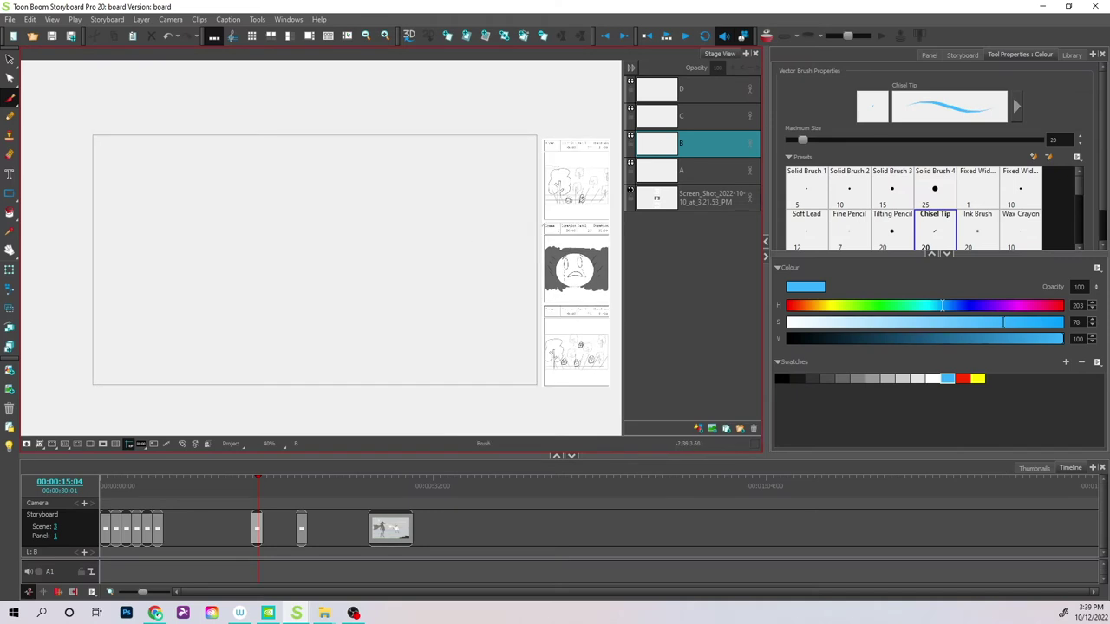
pyautogui.moveTo(542, 225); pyautogui.dragTo(62, 225)
pyautogui.moveTo(369, 247); pyautogui.dragTo(441, 397)
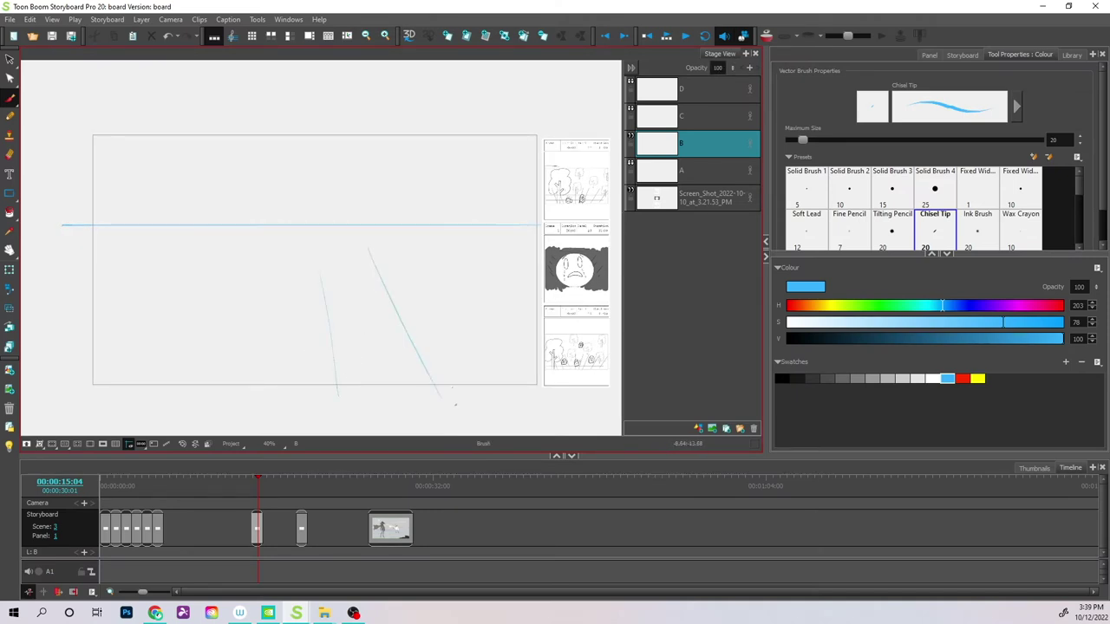
pyautogui.moveTo(444, 258); pyautogui.dragTo(512, 368)
pyautogui.moveTo(273, 247); pyautogui.dragTo(248, 364)
pyautogui.moveTo(217, 269); pyautogui.dragTo(184, 342)
# - Complete the blue ground grid with three horizontal lines spaced below the horizon
pyautogui.moveTo(536, 263); pyautogui.dragTo(82, 269)
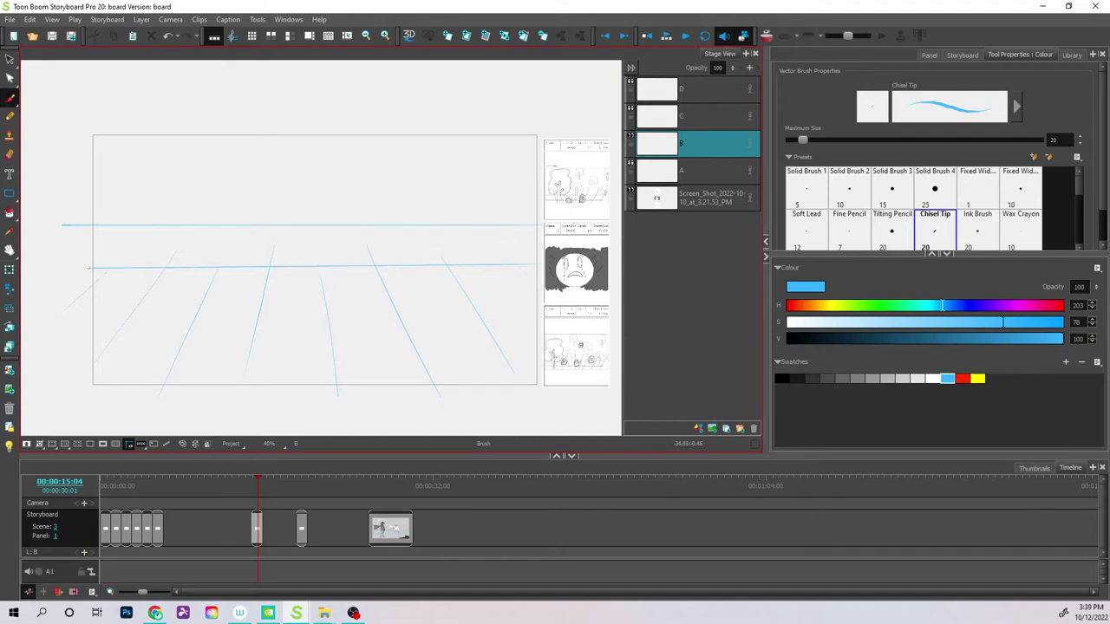
pyautogui.moveTo(69, 325); pyautogui.dragTo(537, 322)
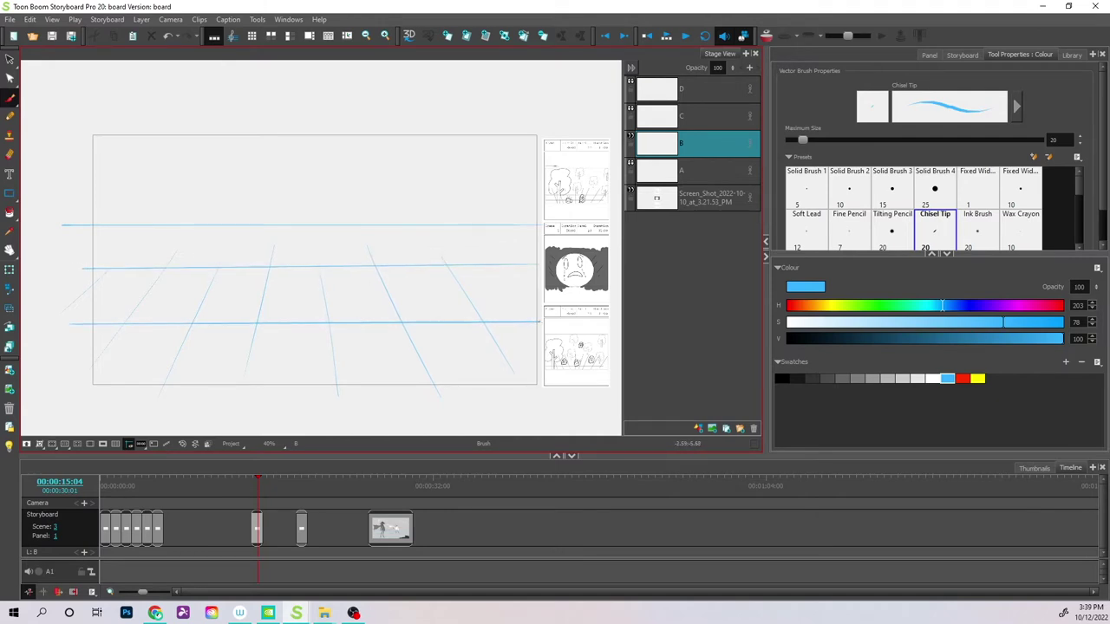
pyautogui.moveTo(65, 374); pyautogui.dragTo(538, 371)
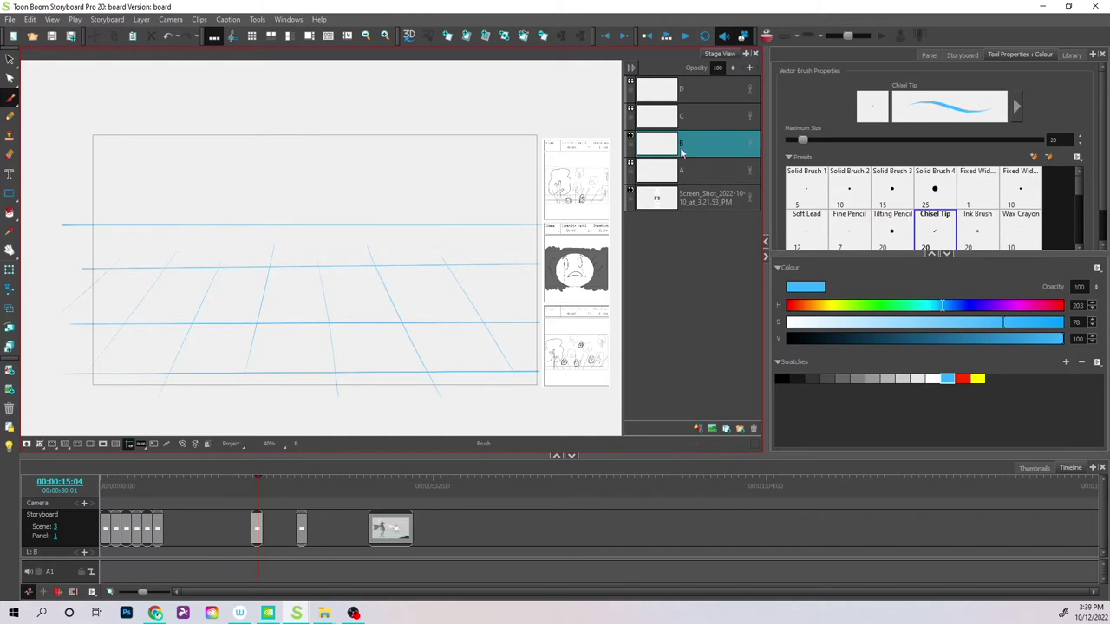
# - Sketch three small background trees in black along the horizon on layer C
pyautogui.click(698, 117)
pyautogui.click(782, 378)
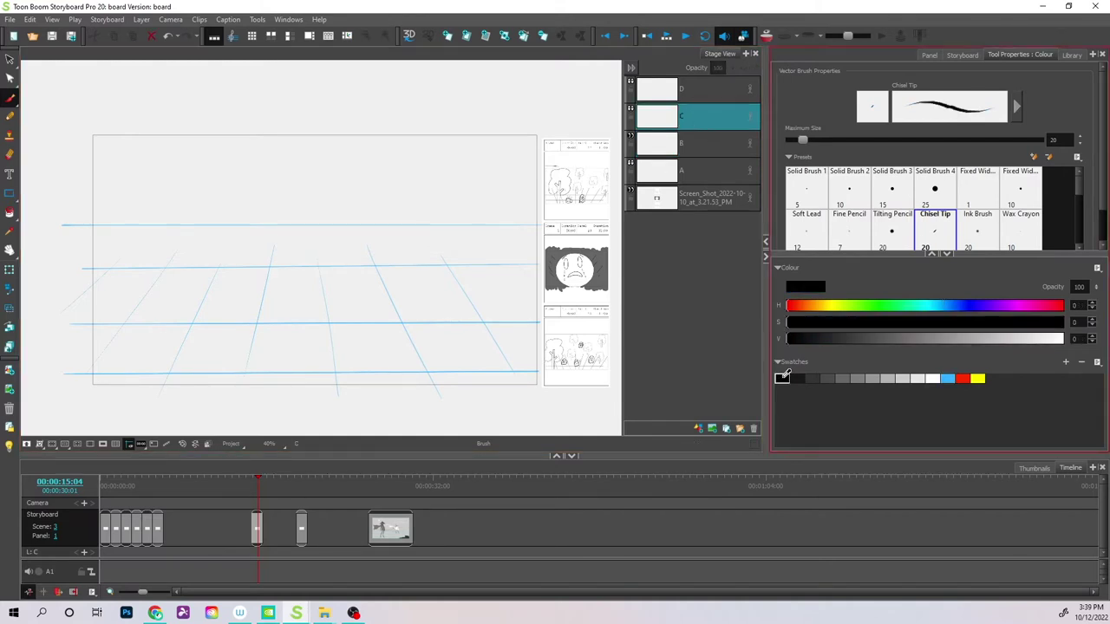
pyautogui.moveTo(200, 229); pyautogui.dragTo(205, 201)
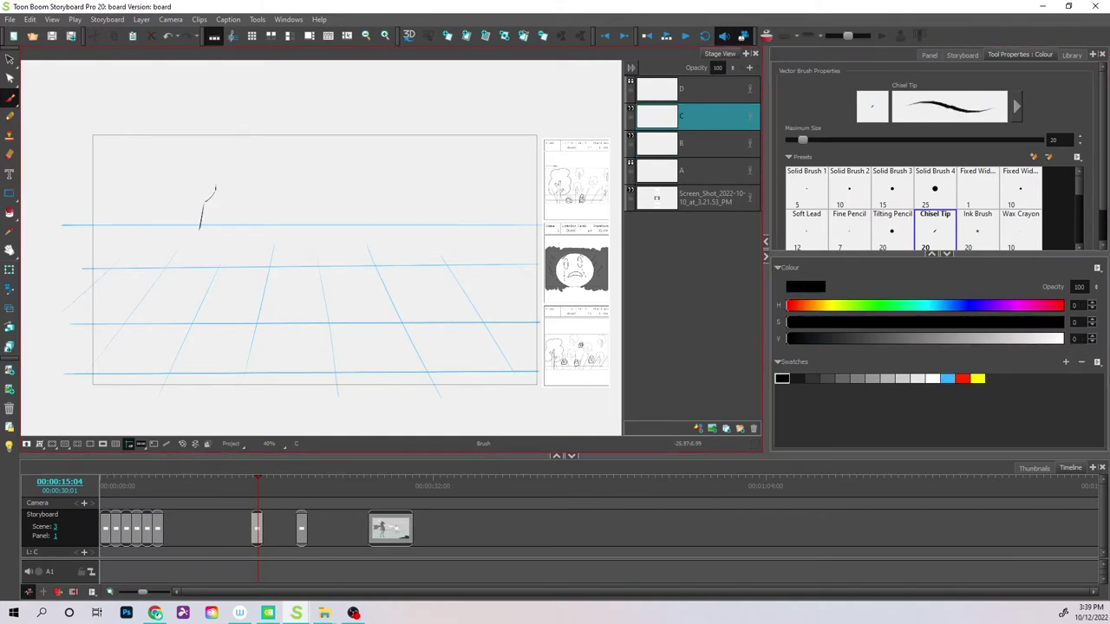
pyautogui.moveTo(370, 228)
pyautogui.mouseDown()
pyautogui.moveTo(367, 201)
pyautogui.moveTo(378, 183)
pyautogui.moveTo(357, 208)
pyautogui.mouseUp()
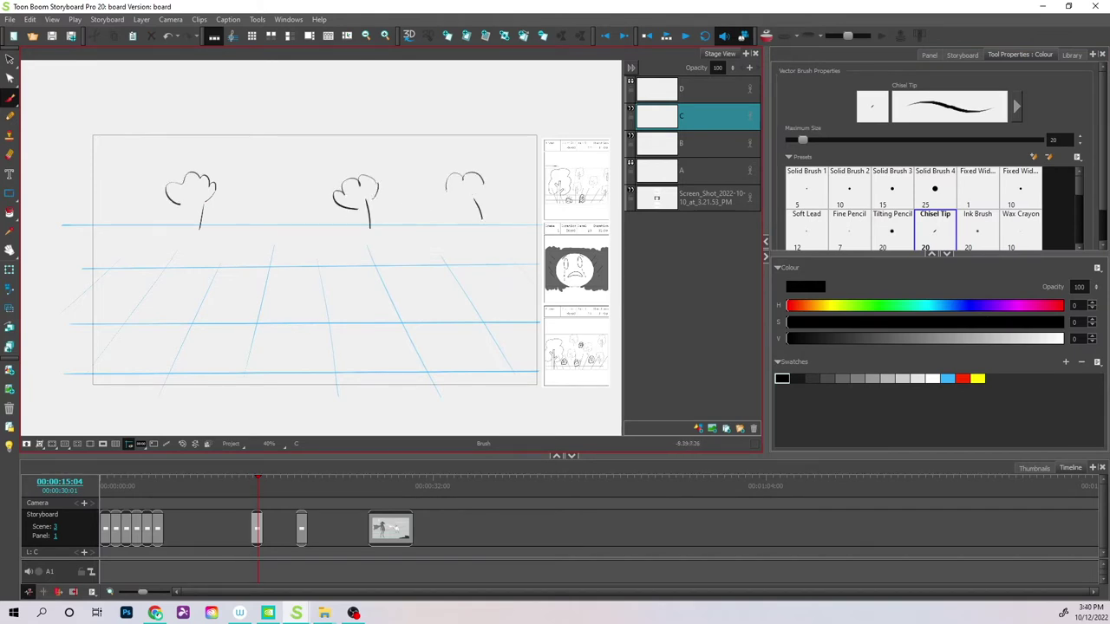
pyautogui.moveTo(445, 186); pyautogui.dragTo(468, 205)
# - Sketch two larger midground trees in black on the left half of the scene
pyautogui.moveTo(196, 311); pyautogui.dragTo(224, 240)
pyautogui.moveTo(200, 315)
pyautogui.mouseDown()
pyautogui.moveTo(230, 237)
pyautogui.moveTo(261, 216)
pyautogui.moveTo(221, 178)
pyautogui.moveTo(201, 189)
pyautogui.moveTo(212, 242)
pyautogui.mouseUp()
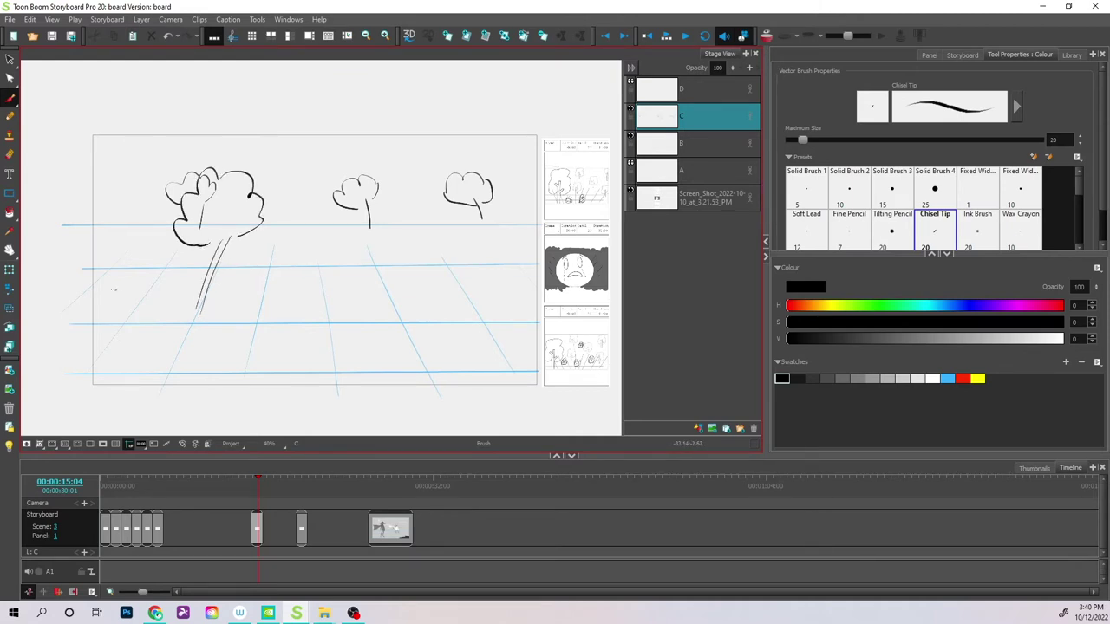
pyautogui.moveTo(98, 206)
pyautogui.mouseDown()
pyautogui.moveTo(113, 295)
pyautogui.moveTo(117, 179)
pyautogui.moveTo(65, 161)
pyautogui.moveTo(92, 229)
pyautogui.mouseUp()
pyautogui.moveTo(492, 309)
pyautogui.mouseDown()
pyautogui.moveTo(486, 222)
pyautogui.moveTo(515, 202)
pyautogui.moveTo(501, 177)
pyautogui.mouseUp()
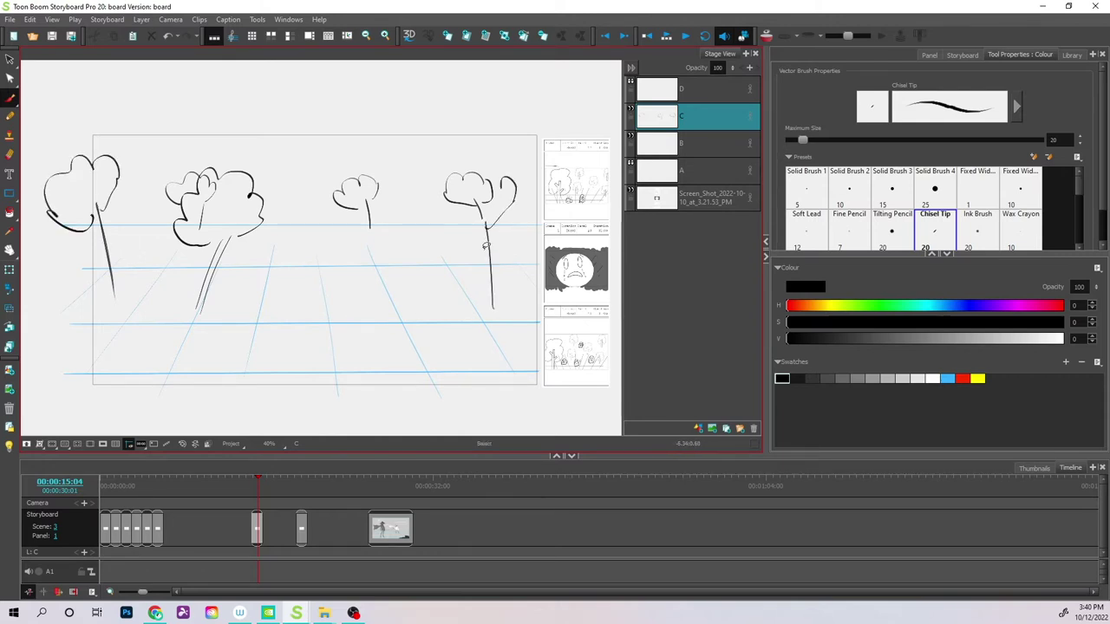
pyautogui.hotkey('ctrl', 'z')
pyautogui.hotkey('ctrl', 'z')
# - Sketch a leaning tree at the frame's right edge, plus the large foreground tree, winding path and grass tufts
pyautogui.moveTo(504, 308)
pyautogui.mouseDown()
pyautogui.moveTo(522, 234)
pyautogui.moveTo(520, 256)
pyautogui.mouseUp()
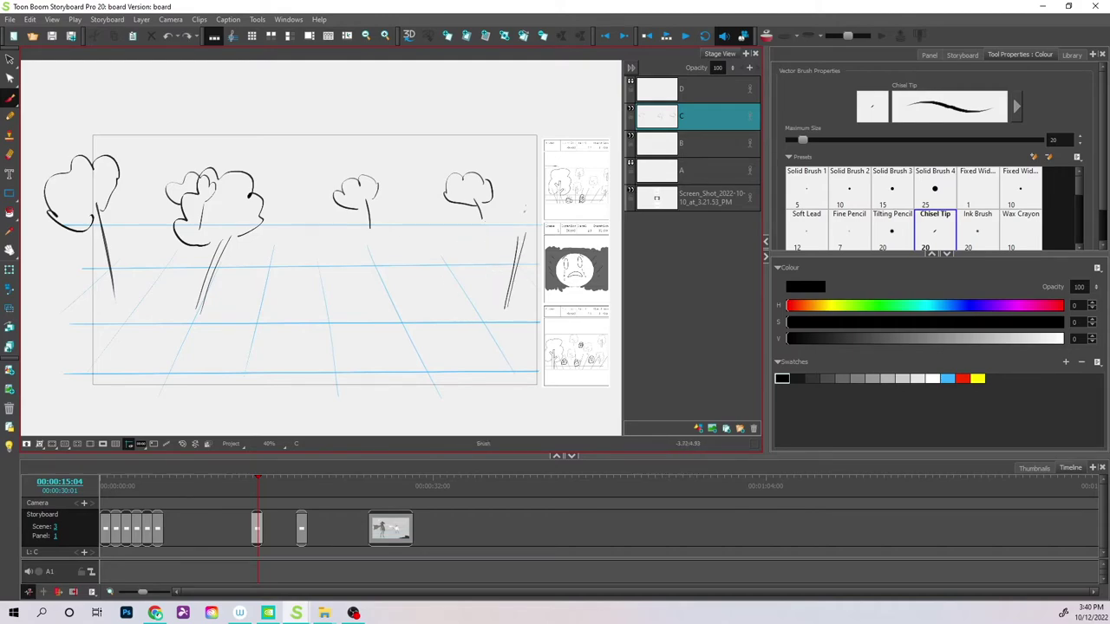
pyautogui.moveTo(493, 186); pyautogui.dragTo(498, 242)
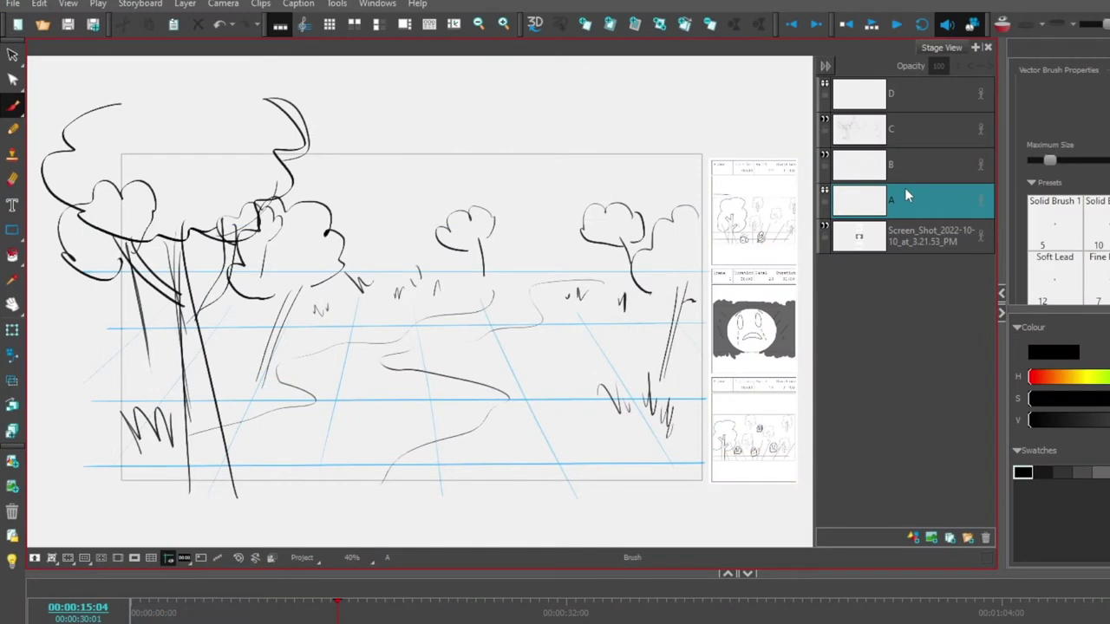
# - Draw a light grey rectangle slightly larger than the camera frame on layer A as the backdrop
pyautogui.click(12, 230)
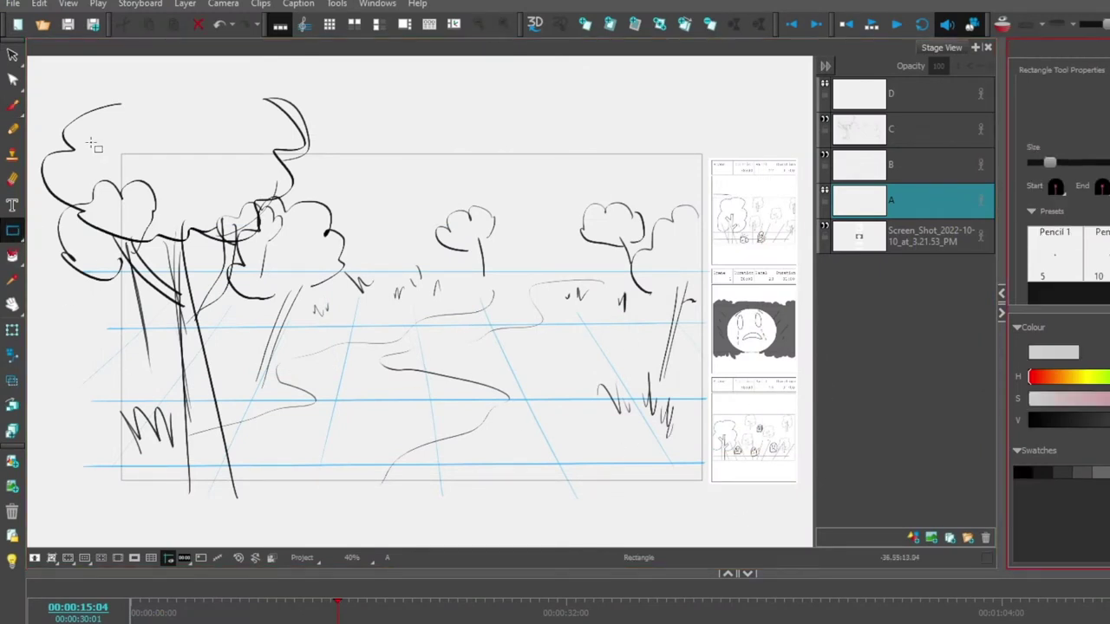
pyautogui.moveTo(99, 139)
pyautogui.mouseDown()
pyautogui.moveTo(196, 473)
pyautogui.moveTo(713, 500)
pyautogui.mouseUp()
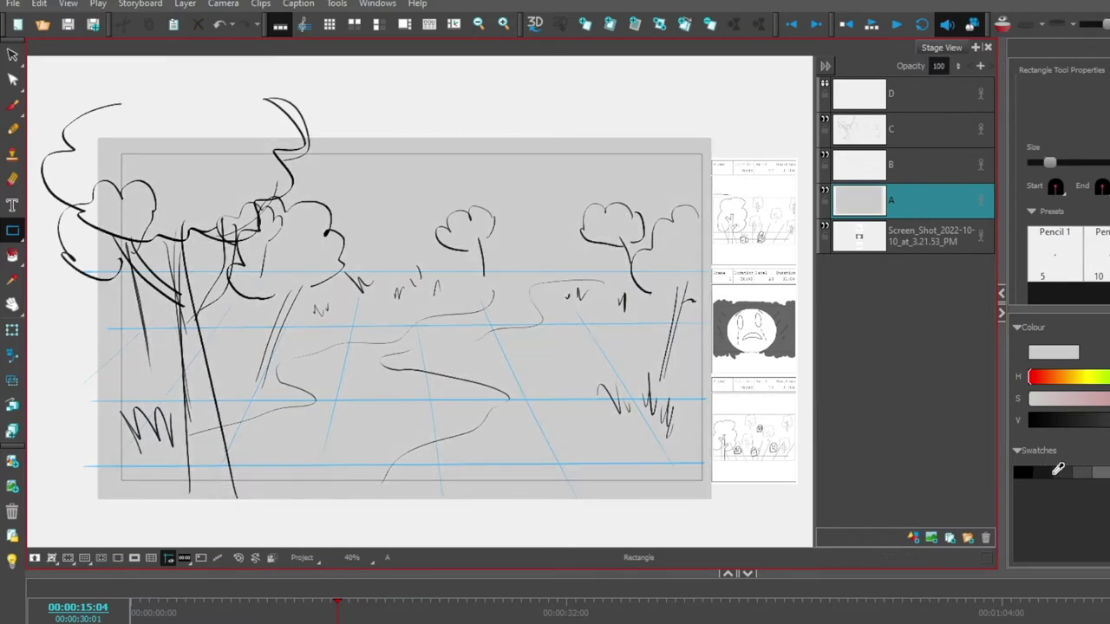
# - Paint the large foreground tree's trunk, branches and foliage as a solid dark grey silhouette on layer A with the Brush
pyautogui.click(12, 105)
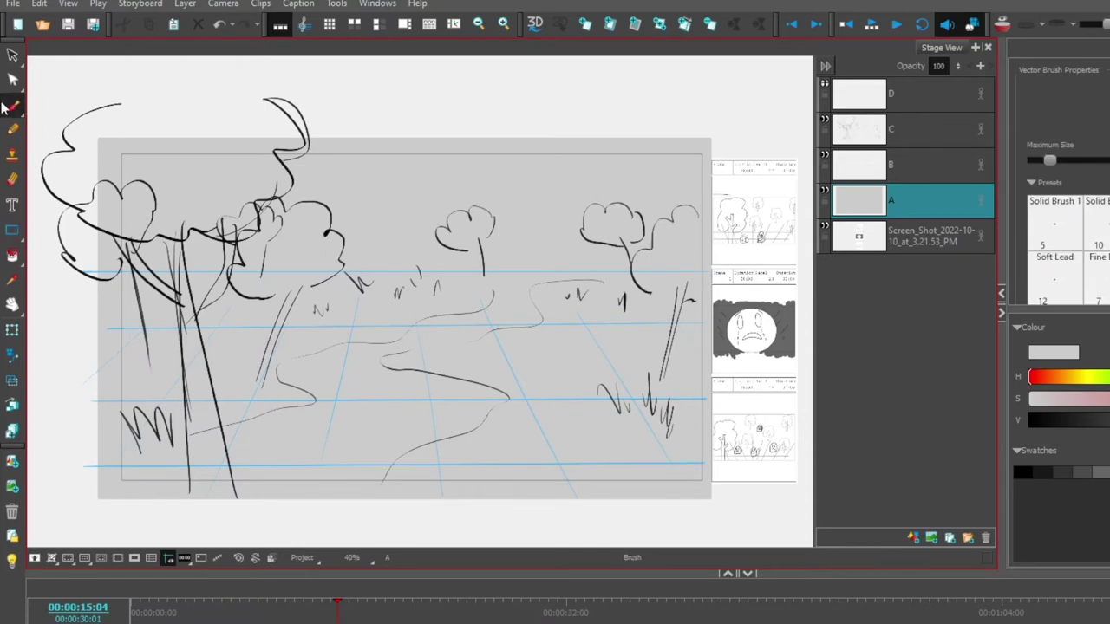
pyautogui.scroll(-2, 1059, 200)
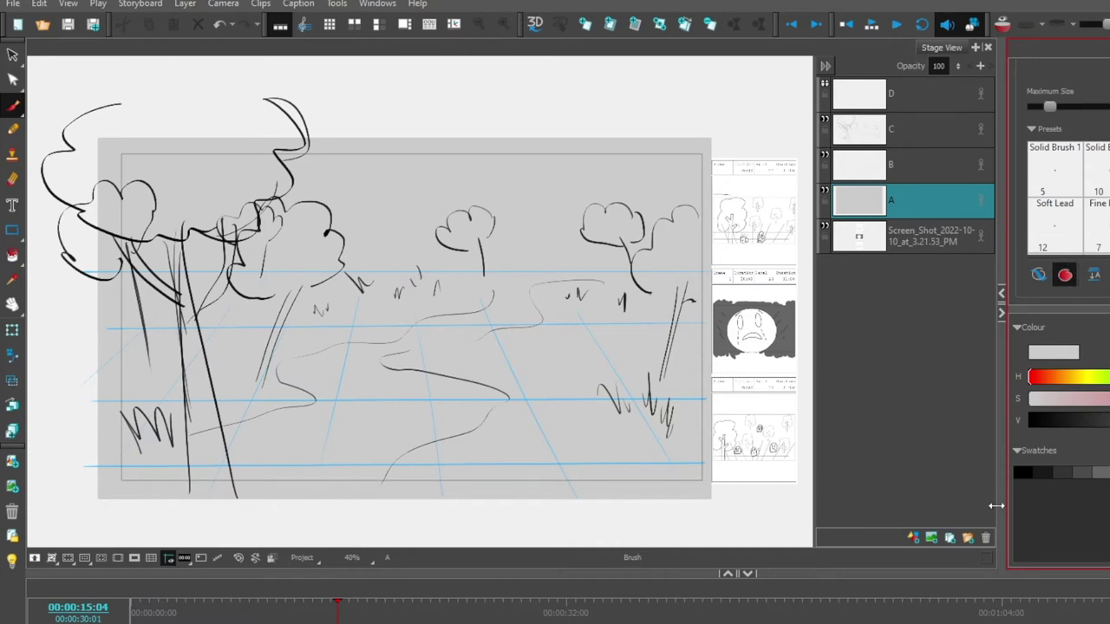
pyautogui.click(8, 109)
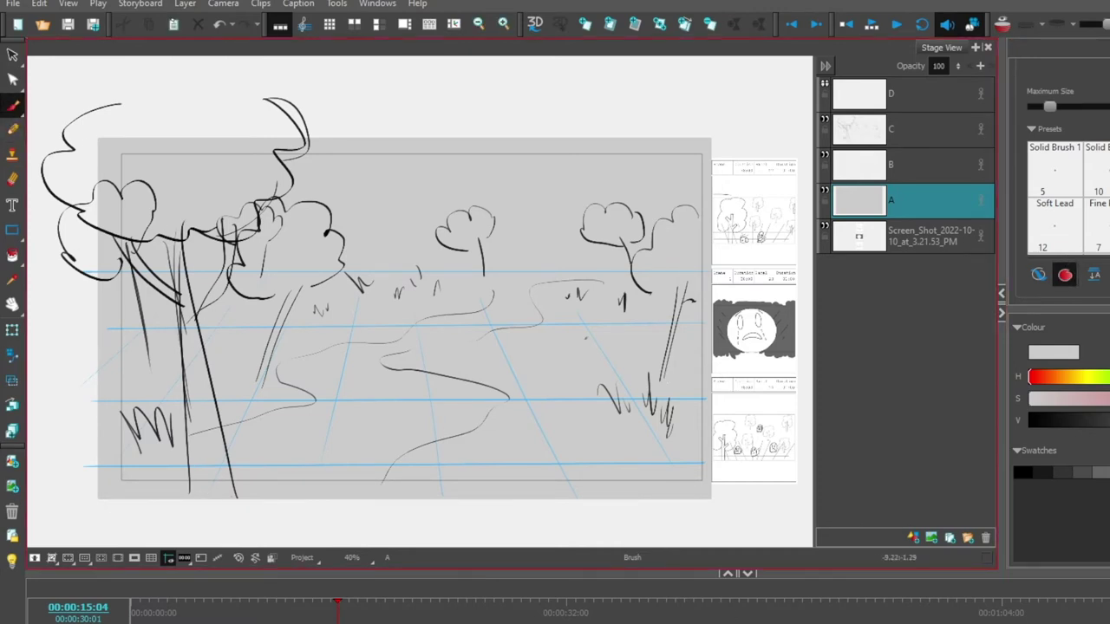
pyautogui.click(1063, 473)
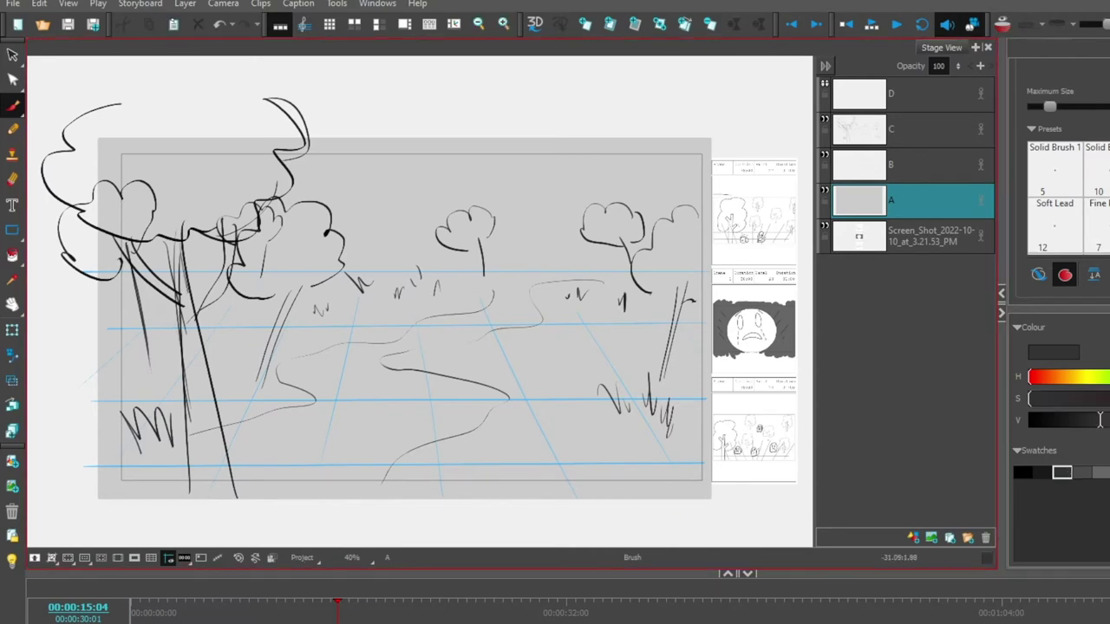
pyautogui.moveTo(187, 293)
pyautogui.mouseDown()
pyautogui.moveTo(222, 498)
pyautogui.moveTo(169, 226)
pyautogui.moveTo(177, 296)
pyautogui.mouseUp()
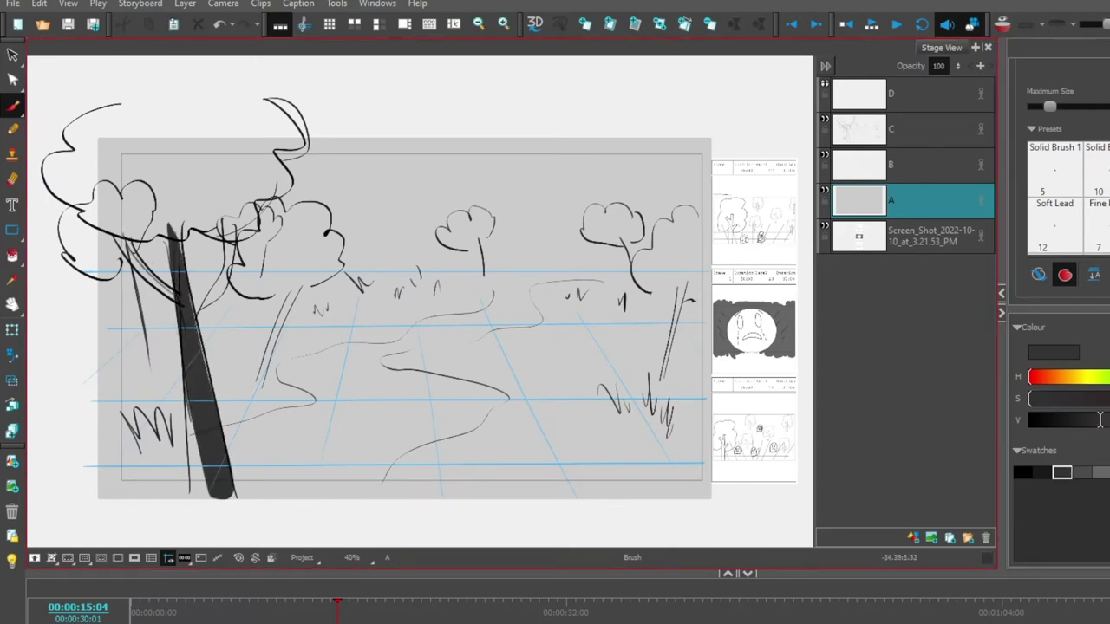
pyautogui.moveTo(111, 217)
pyautogui.mouseDown()
pyautogui.moveTo(175, 305)
pyautogui.moveTo(179, 264)
pyautogui.mouseUp()
pyautogui.moveTo(235, 202)
pyautogui.mouseDown()
pyautogui.moveTo(199, 321)
pyautogui.moveTo(234, 203)
pyautogui.mouseUp()
pyautogui.moveTo(282, 153)
pyautogui.mouseDown()
pyautogui.moveTo(247, 213)
pyautogui.moveTo(174, 229)
pyautogui.moveTo(48, 213)
pyautogui.moveTo(112, 87)
pyautogui.moveTo(283, 149)
pyautogui.moveTo(270, 158)
pyautogui.mouseUp()
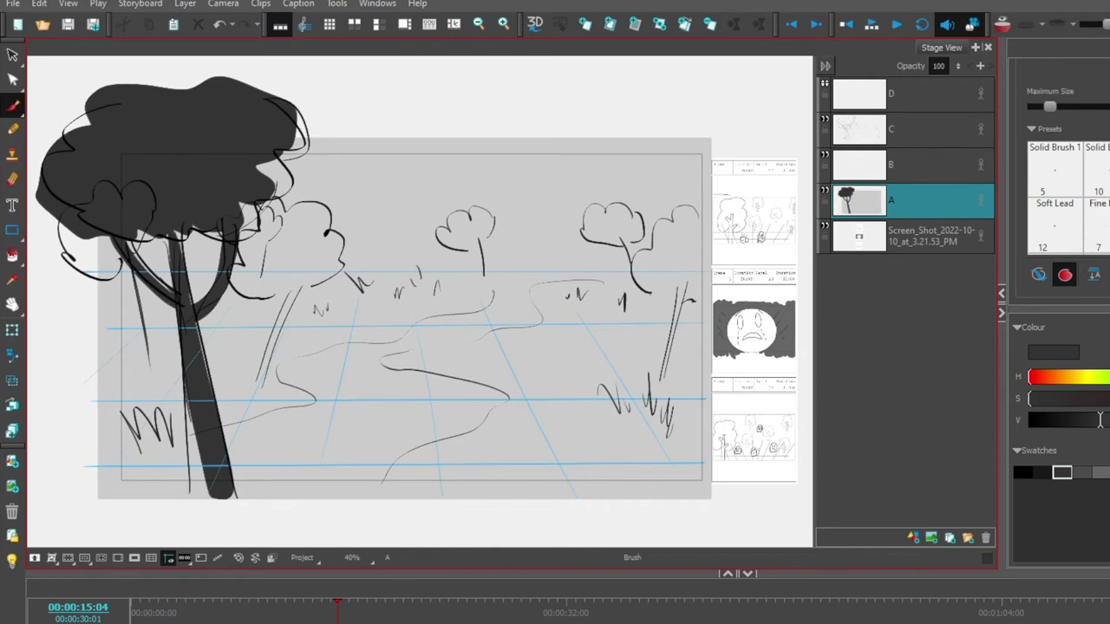
# - Draw a white spiral moon and thin cloud outlines in the sky on layer A, with the brush's automatic fill turned off
pyautogui.click(1106, 472)
pyautogui.moveTo(403, 201)
pyautogui.mouseDown()
pyautogui.moveTo(395, 192)
pyautogui.moveTo(416, 201)
pyautogui.moveTo(373, 208)
pyautogui.moveTo(344, 197)
pyautogui.moveTo(481, 152)
pyautogui.moveTo(339, 152)
pyautogui.mouseUp()
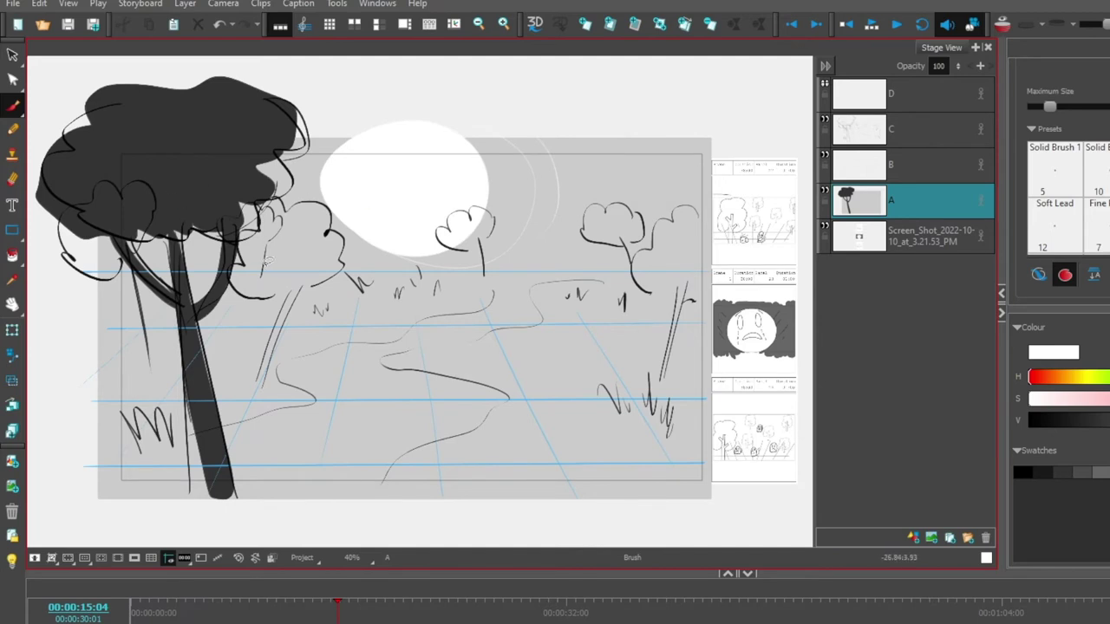
pyautogui.click(1065, 274)
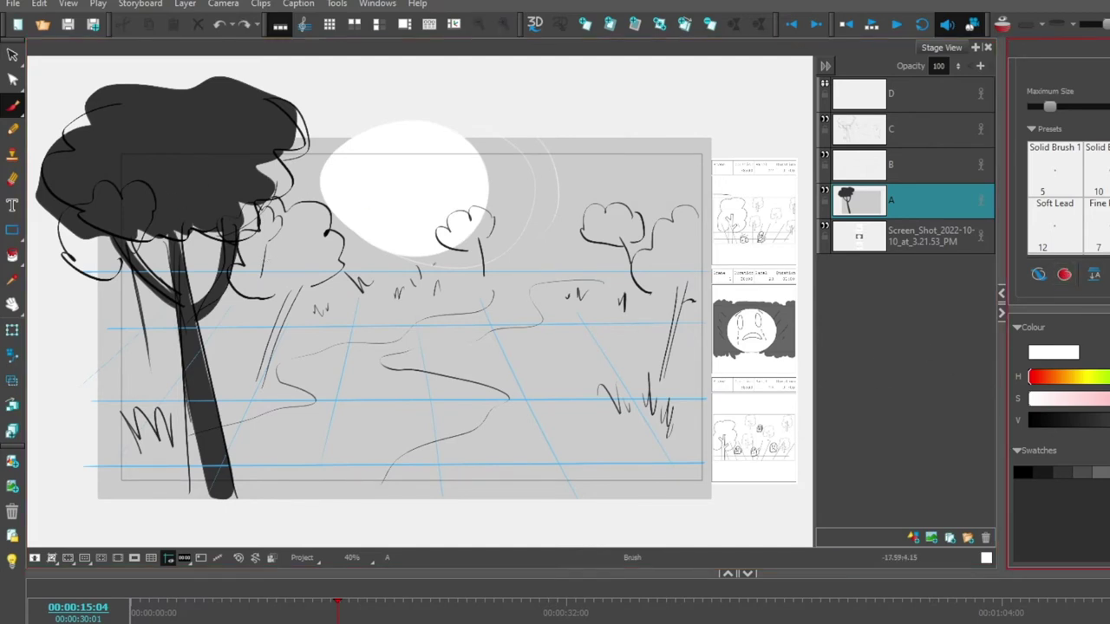
pyautogui.hotkey('ctrl', 'z')
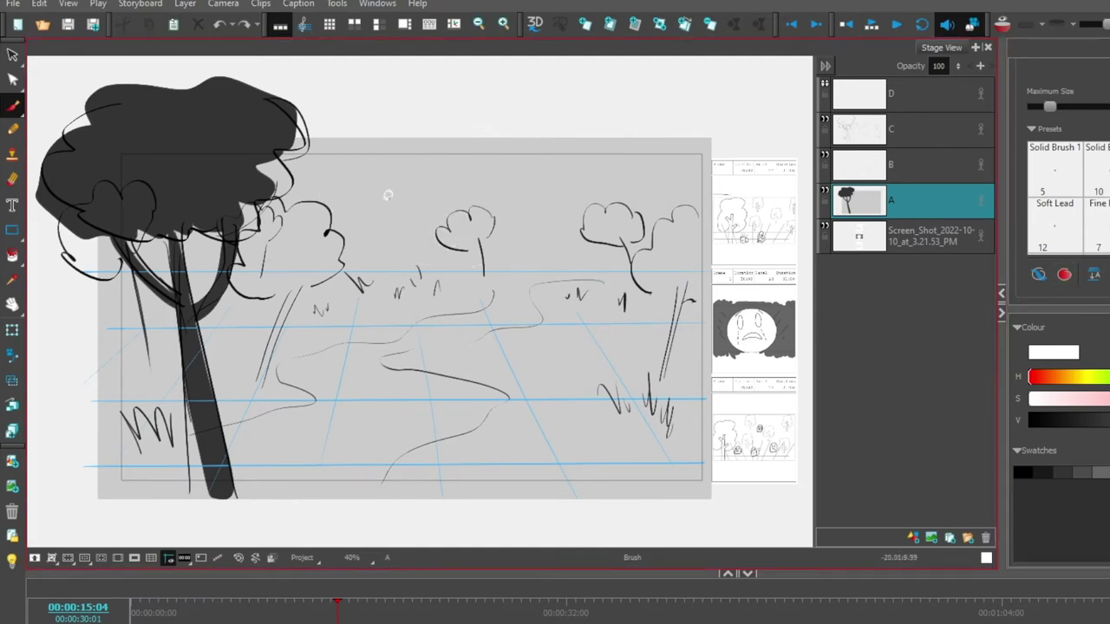
pyautogui.moveTo(386, 195)
pyautogui.mouseDown()
pyautogui.moveTo(371, 208)
pyautogui.moveTo(364, 176)
pyautogui.moveTo(387, 137)
pyautogui.mouseUp()
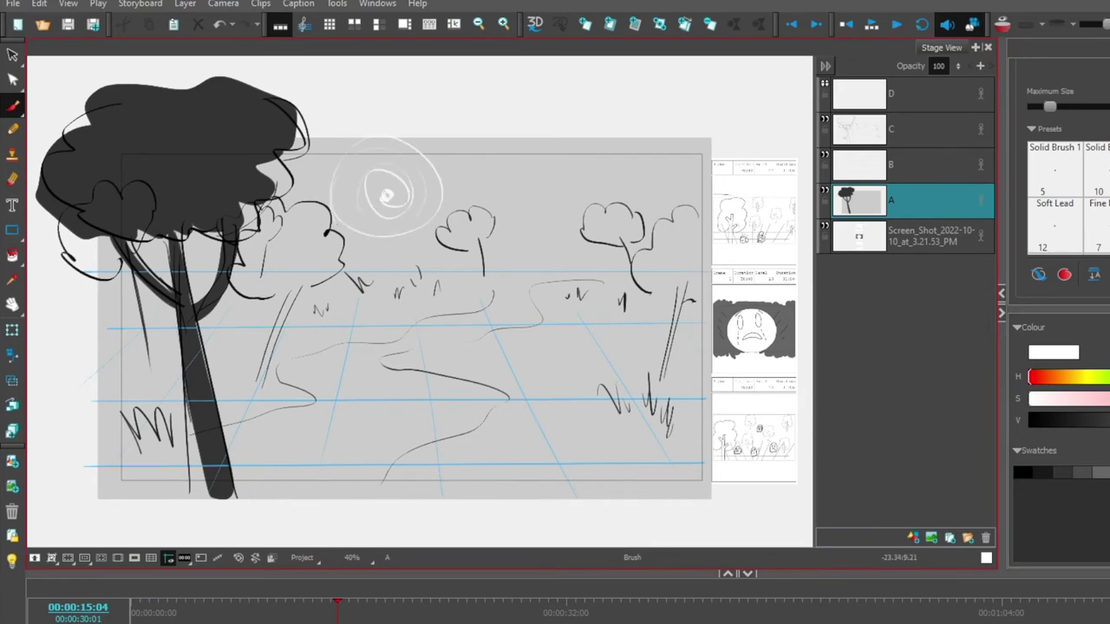
pyautogui.moveTo(603, 188); pyautogui.dragTo(571, 185)
pyautogui.moveTo(451, 207); pyautogui.dragTo(612, 190)
pyautogui.moveTo(548, 243)
pyautogui.mouseDown()
pyautogui.moveTo(508, 253)
pyautogui.moveTo(587, 265)
pyautogui.mouseUp()
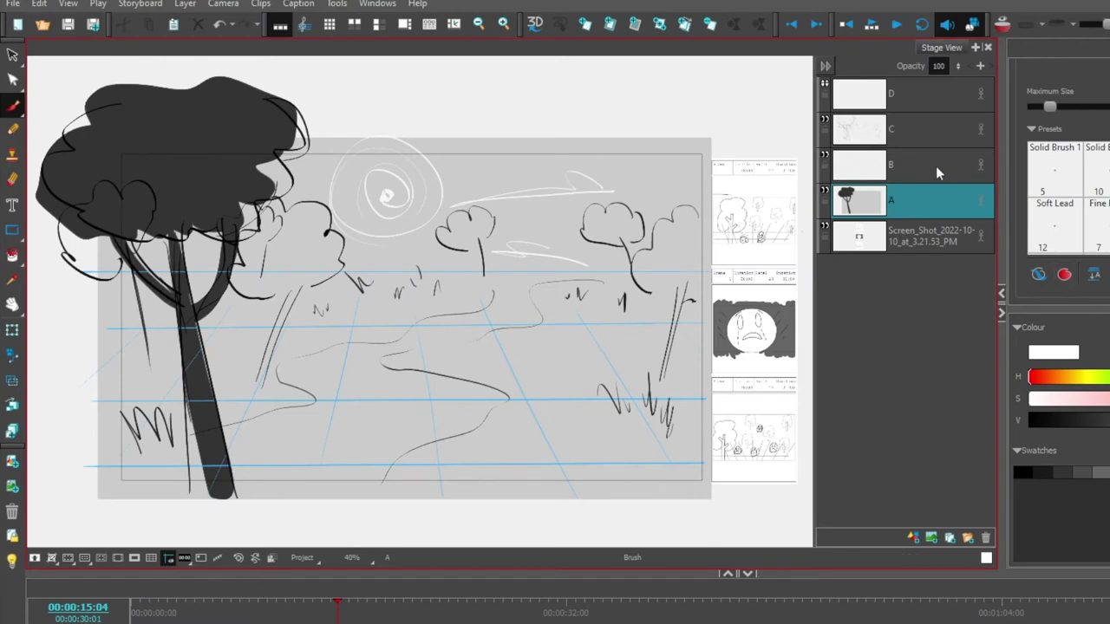
# - Draw a fallen ghost with crossed eyes and a ragged hem in black on layer D, to the right of the foreground tree
pyautogui.click(916, 100)
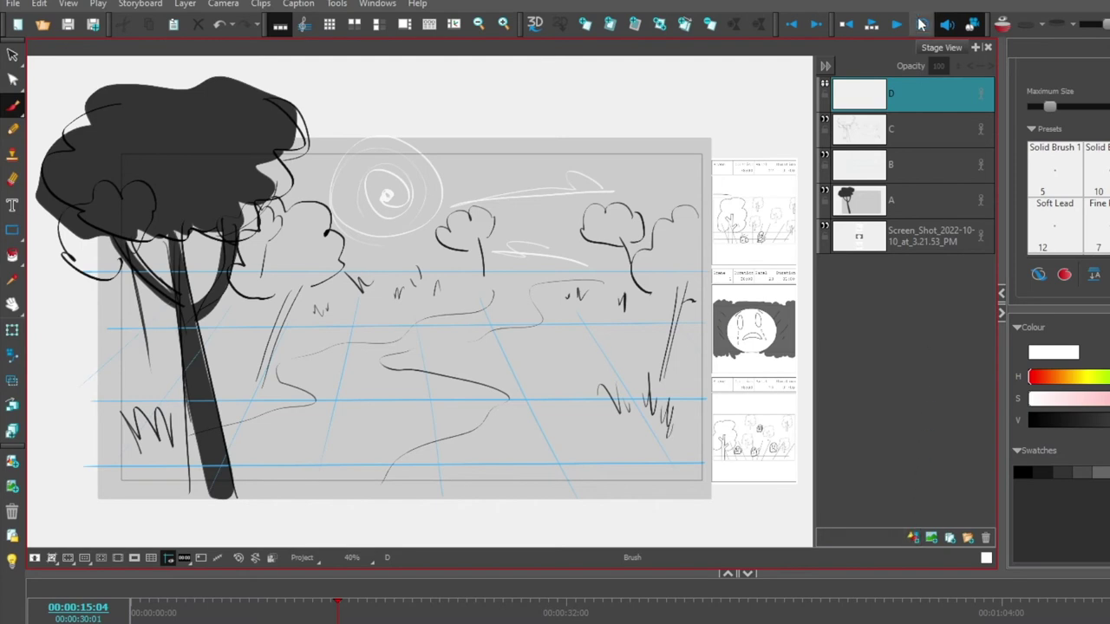
pyautogui.rightClick(917, 88)
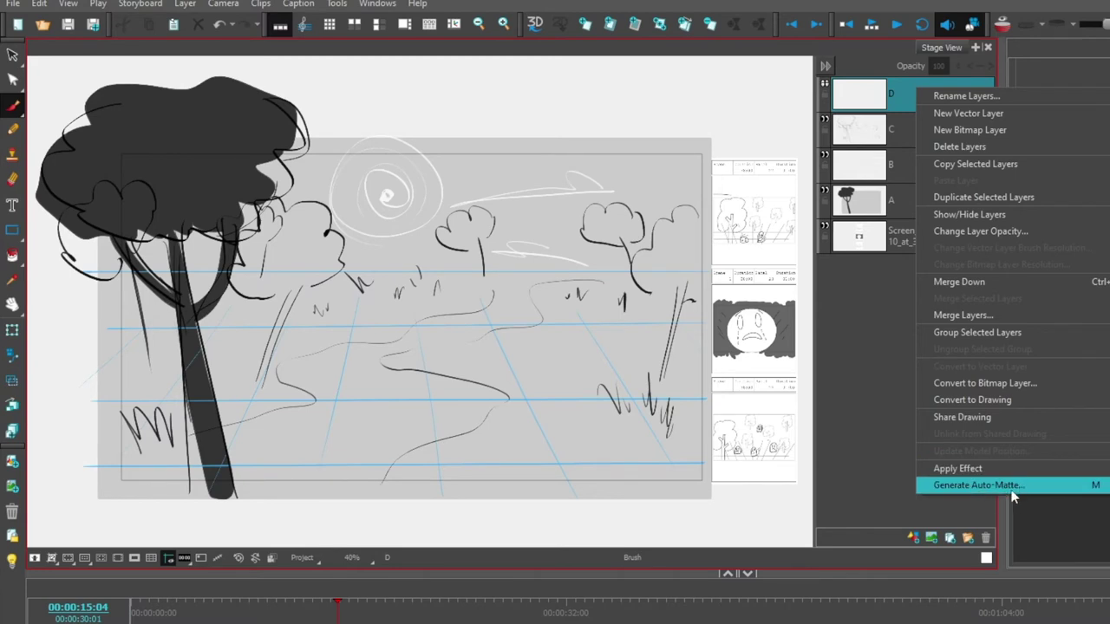
pyautogui.click(1019, 487)
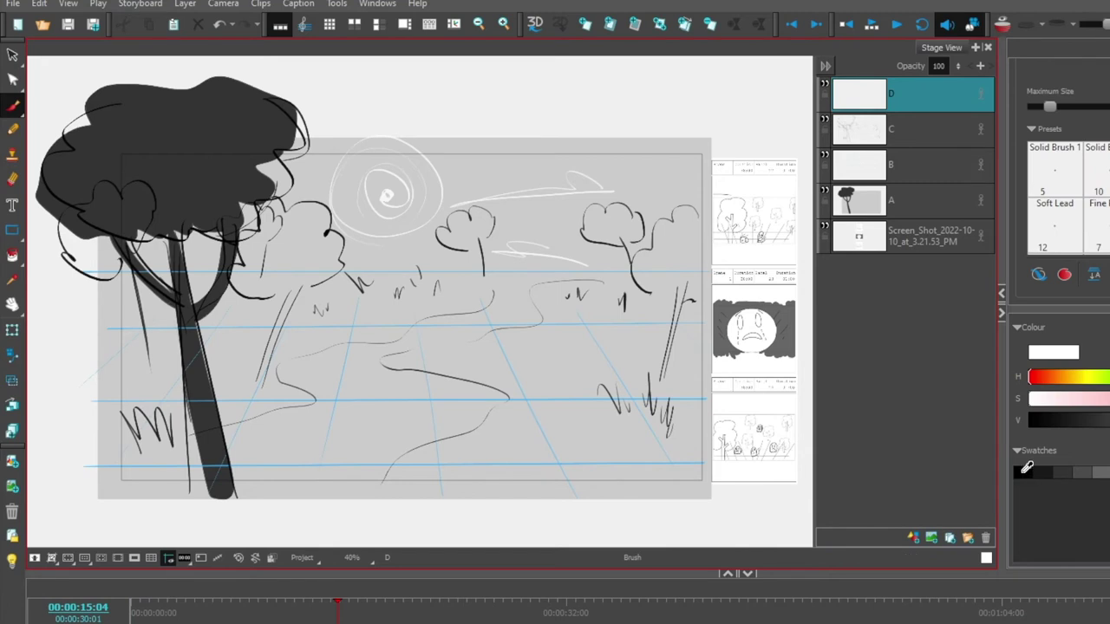
pyautogui.click(1022, 472)
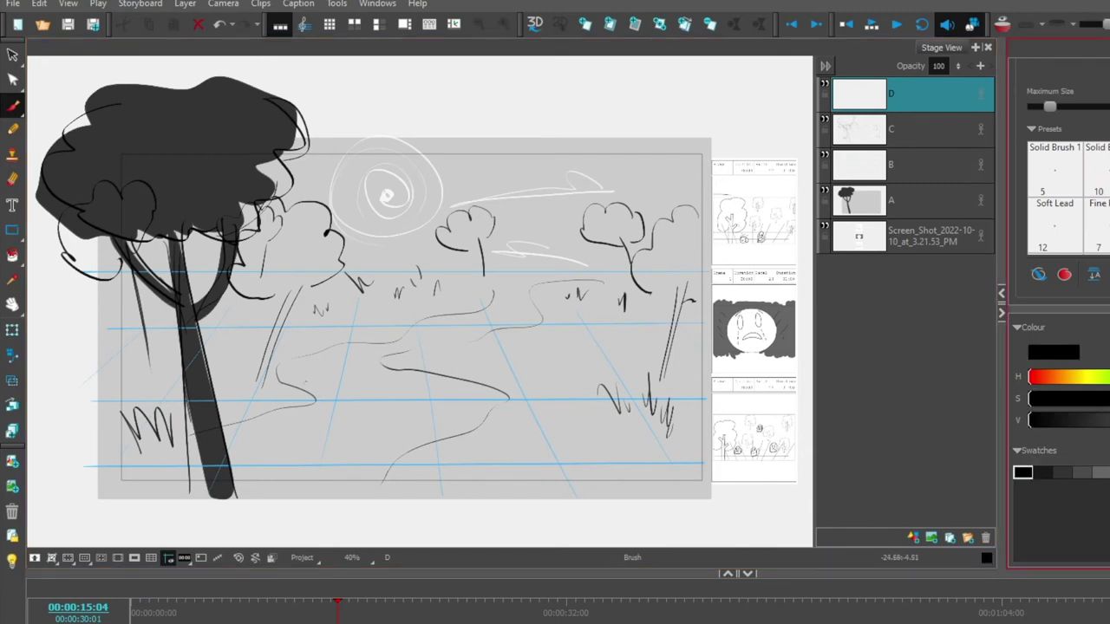
pyautogui.moveTo(299, 386)
pyautogui.mouseDown()
pyautogui.moveTo(329, 373)
pyautogui.moveTo(347, 437)
pyautogui.moveTo(303, 452)
pyautogui.moveTo(271, 404)
pyautogui.moveTo(284, 393)
pyautogui.moveTo(327, 427)
pyautogui.mouseUp()
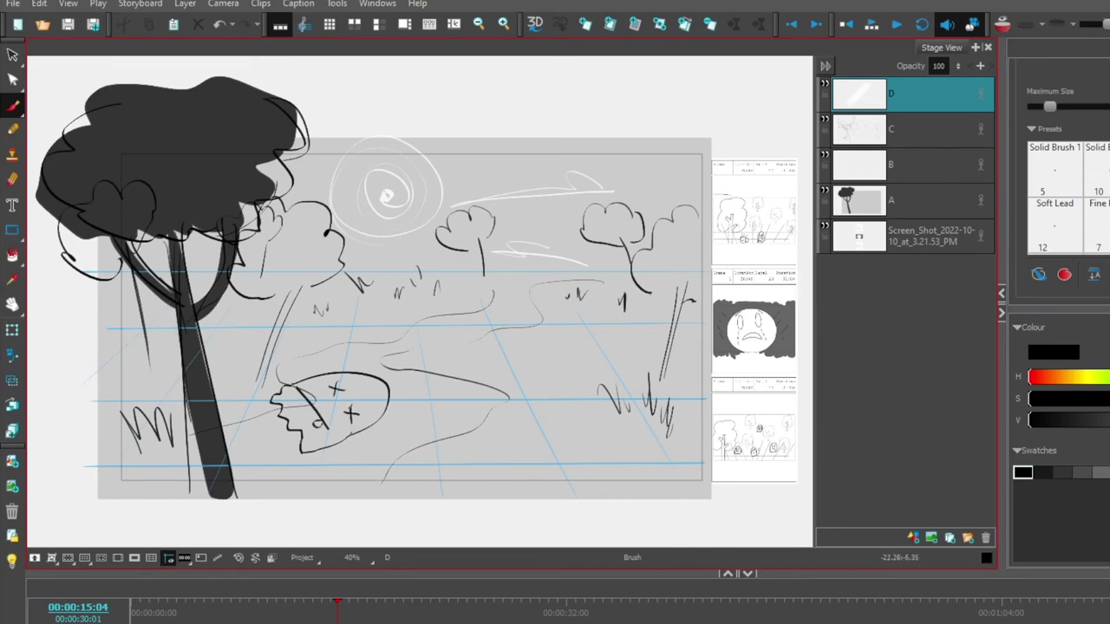
# - Generate a white auto-matte with radius 100 for the fallen ghost on layer D
pyautogui.scroll(3, 318, 379)
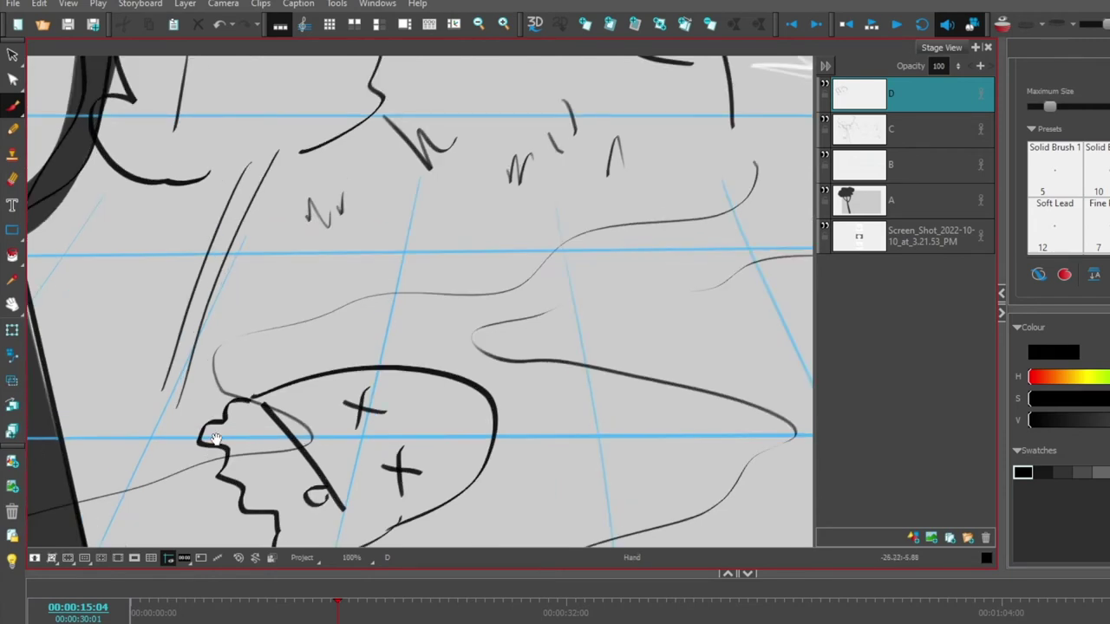
pyautogui.moveTo(216, 439); pyautogui.dragTo(255, 320)
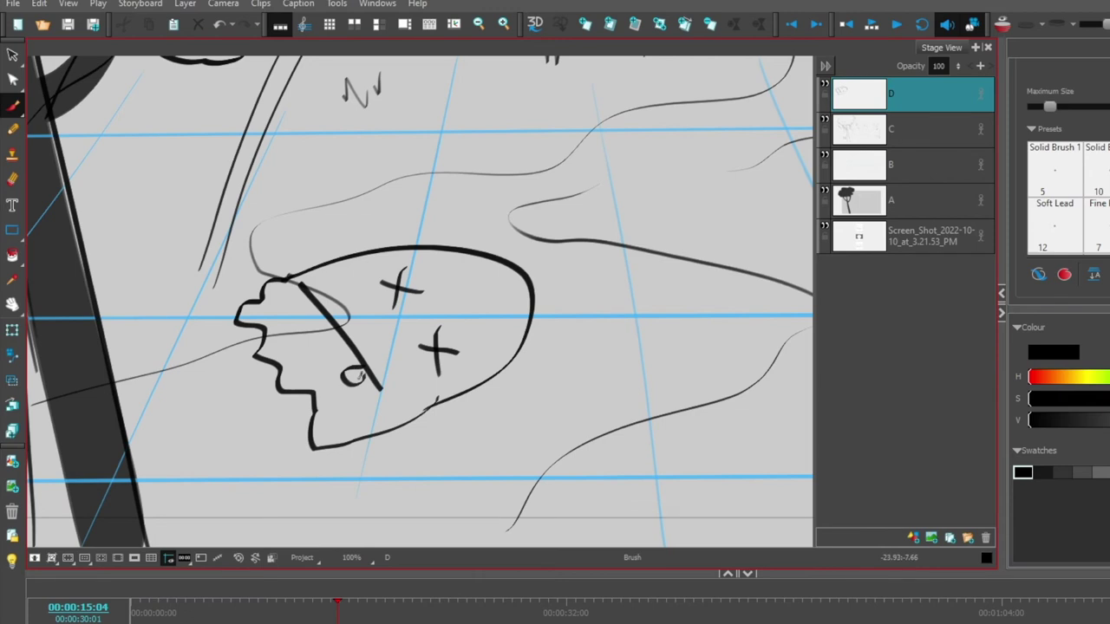
pyautogui.rightClick(923, 111)
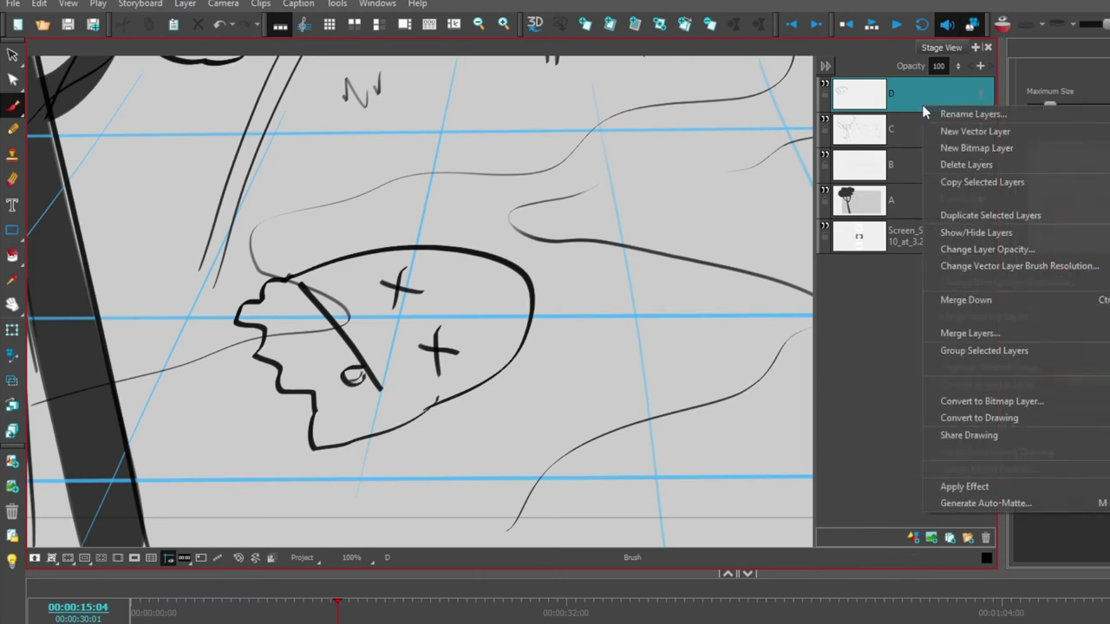
pyautogui.click(1023, 504)
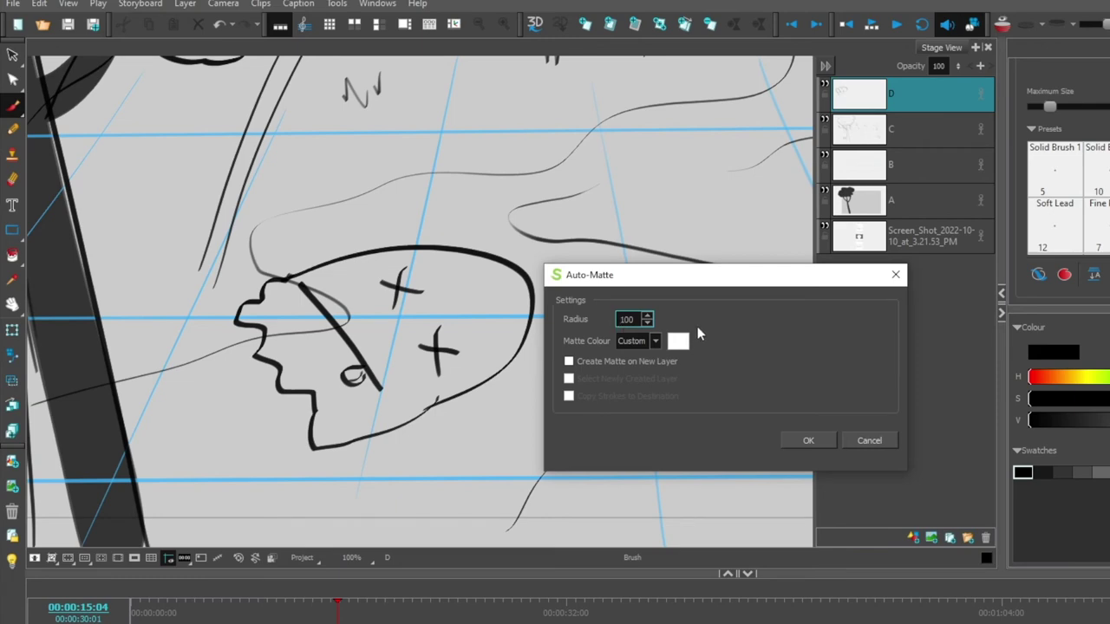
pyautogui.click(808, 442)
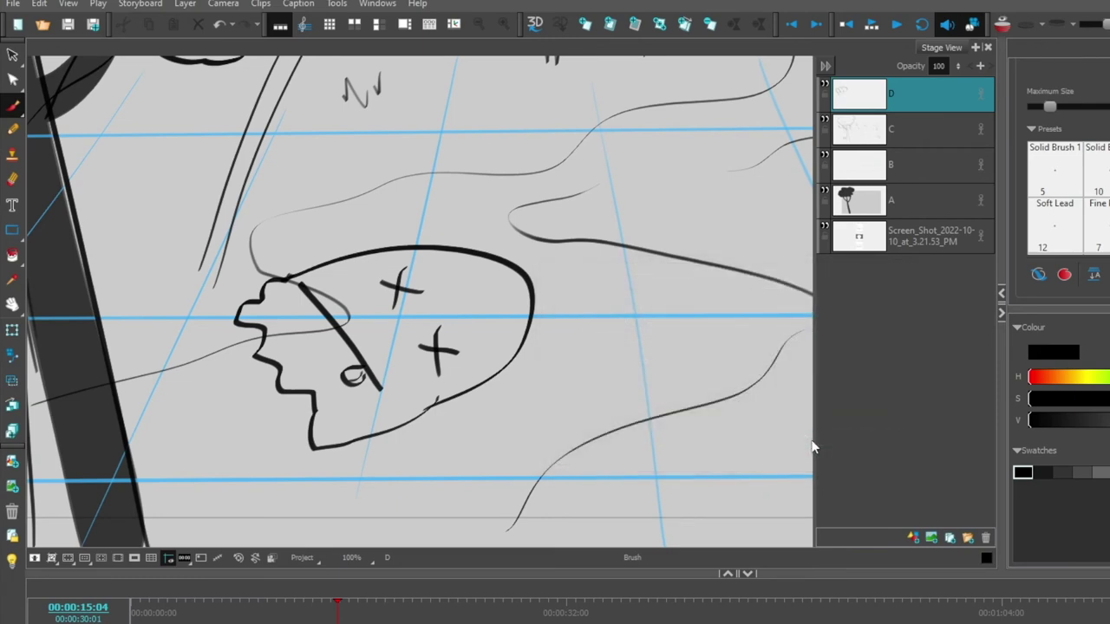
pyautogui.scroll(-2, 672, 337)
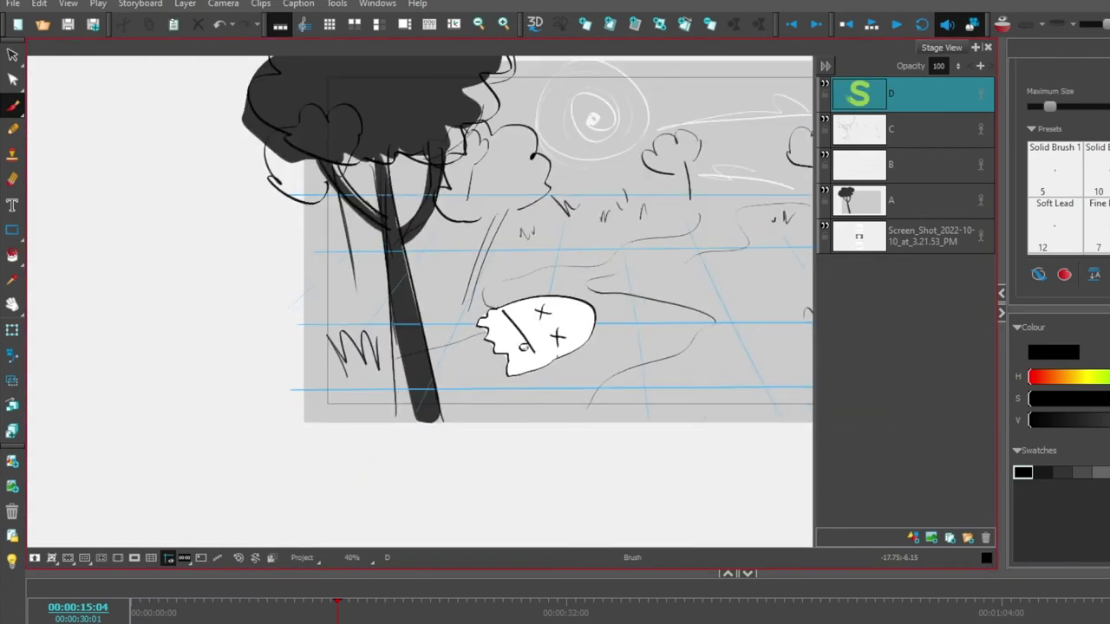
pyautogui.moveTo(488, 280); pyautogui.dragTo(265, 290)
# - Add a new layer above D and sketch an upright, worried ghost on it, to the right of the fallen one
pyautogui.click(913, 538)
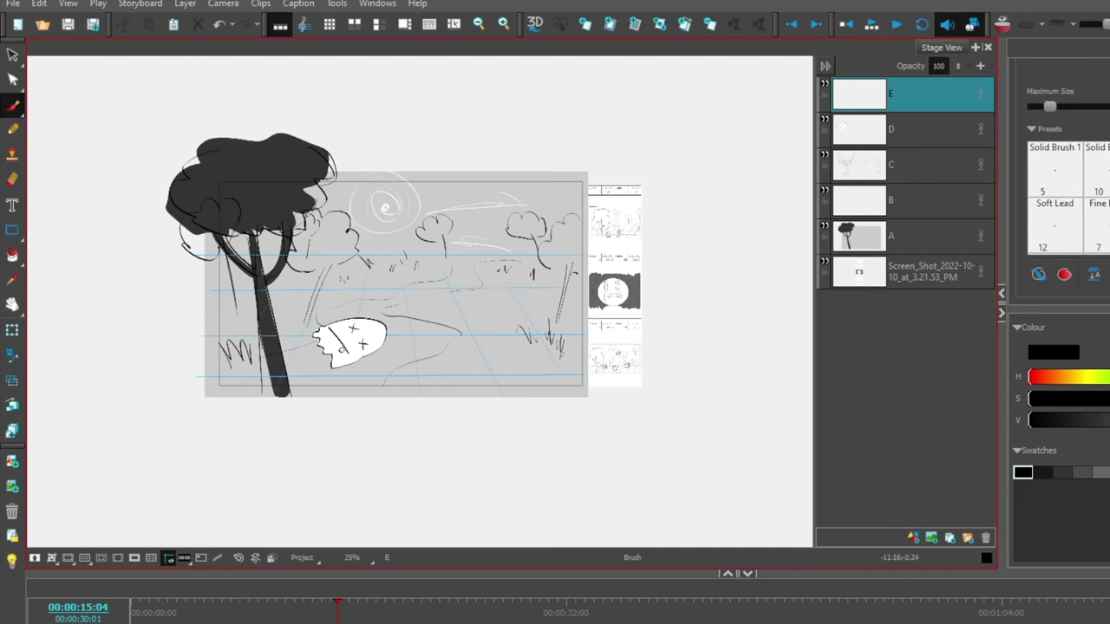
pyautogui.moveTo(479, 291)
pyautogui.mouseDown()
pyautogui.moveTo(425, 301)
pyautogui.moveTo(442, 339)
pyautogui.moveTo(494, 330)
pyautogui.moveTo(441, 327)
pyautogui.mouseUp()
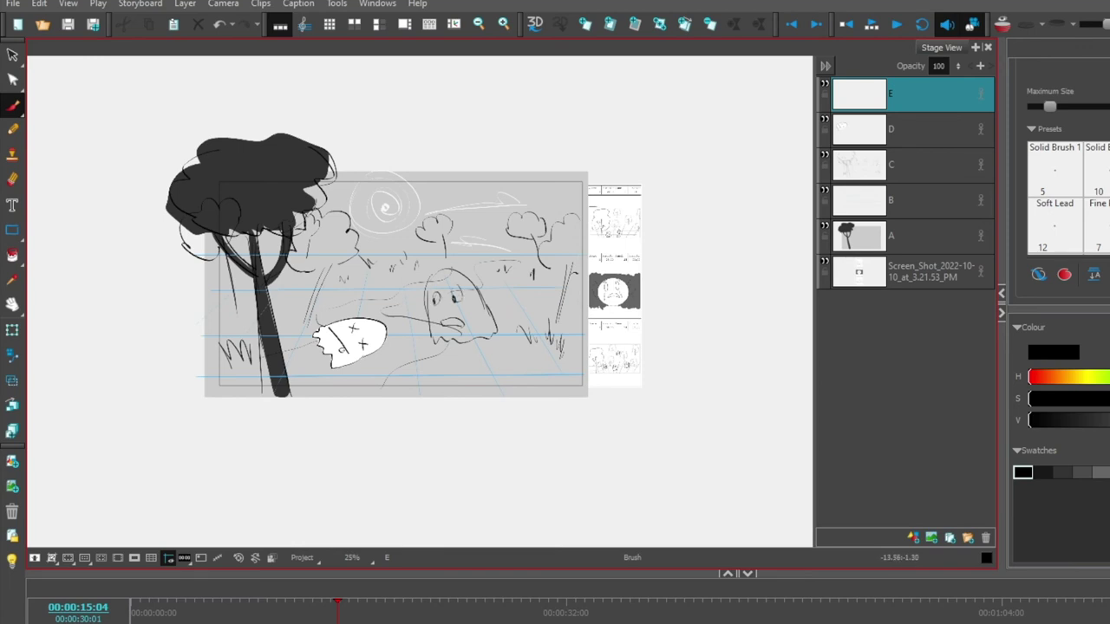
pyautogui.moveTo(432, 306); pyautogui.dragTo(425, 339)
# - Fill the upright ghost on layer E with a white auto-matte of radius 100
pyautogui.hotkey('shift', 'a')
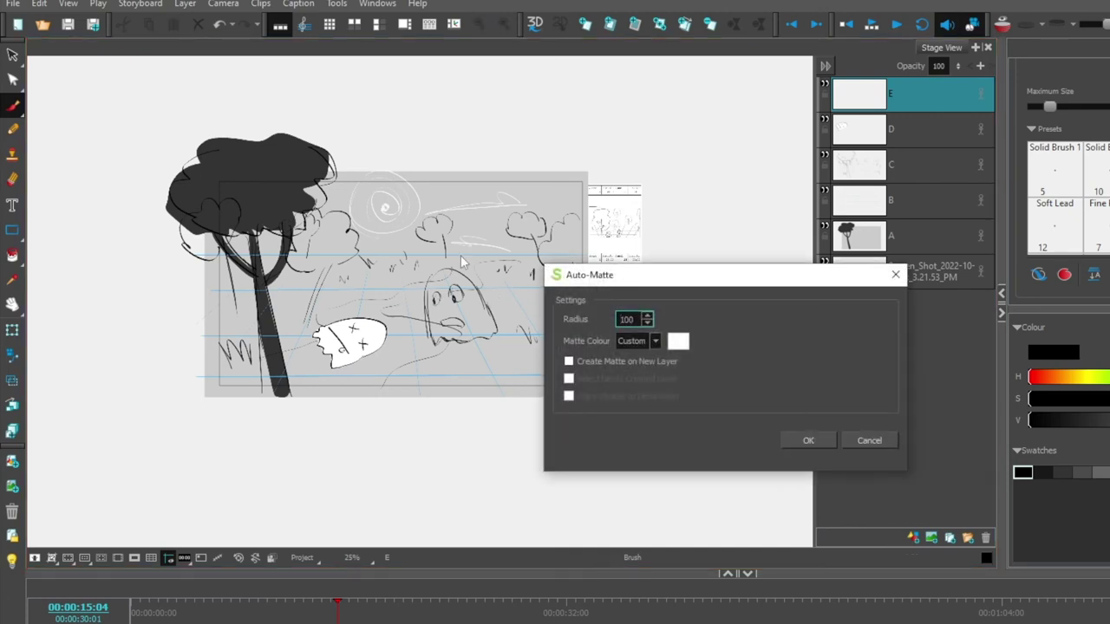
pyautogui.click(804, 440)
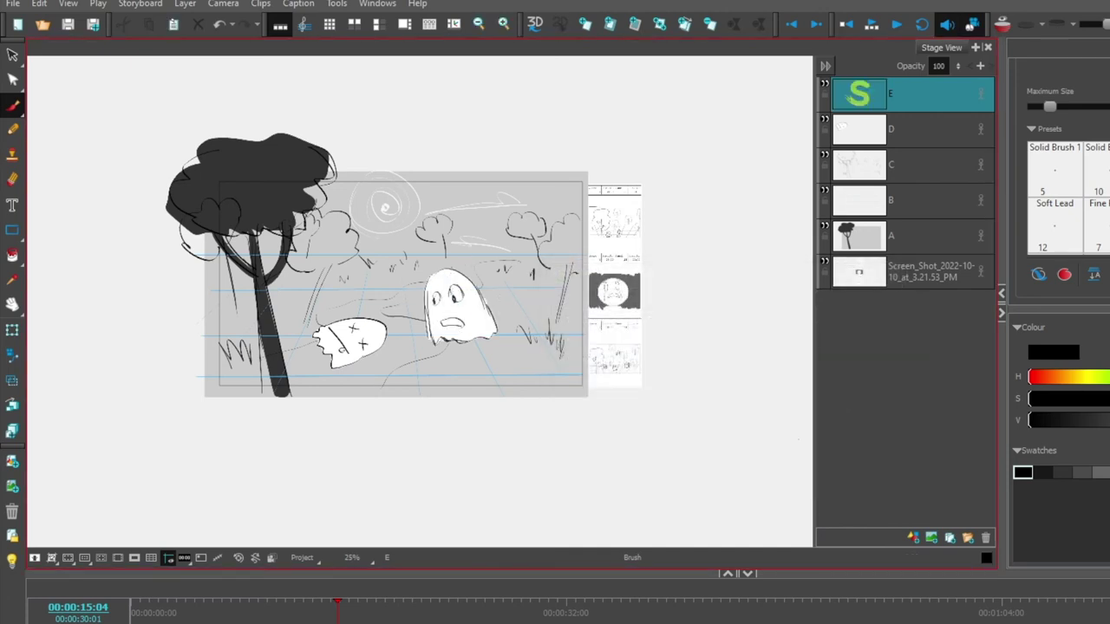
pyautogui.press('2')
pyautogui.press('2')
pyautogui.press('2')
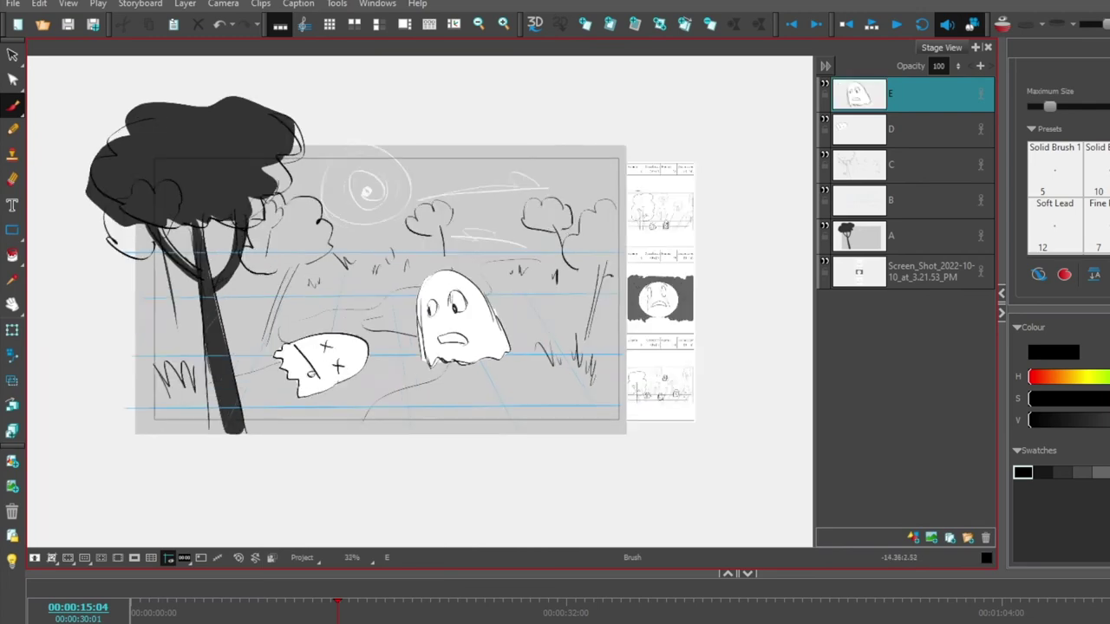
# - Add a new blank panel after the forest panel and go to it
pyautogui.press('1')
pyautogui.press('1')
pyautogui.press('1')
pyautogui.press('1')
pyautogui.press('2')
pyautogui.press('2')
pyautogui.press('p')
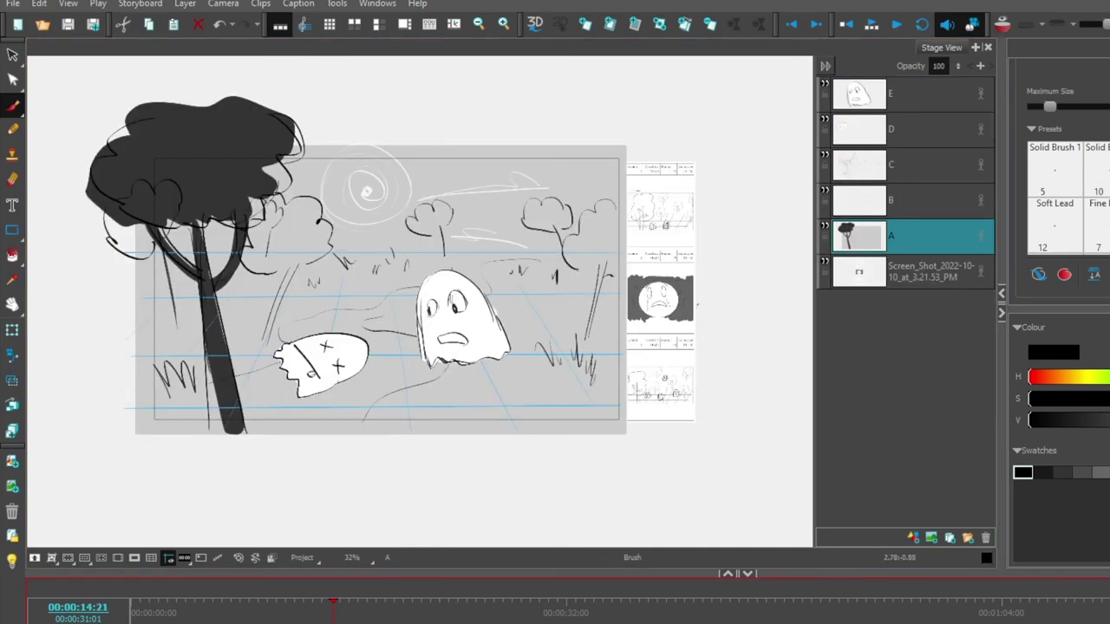
pyautogui.scroll(7, 697, 306)
pyautogui.scroll(-7, 635, 305)
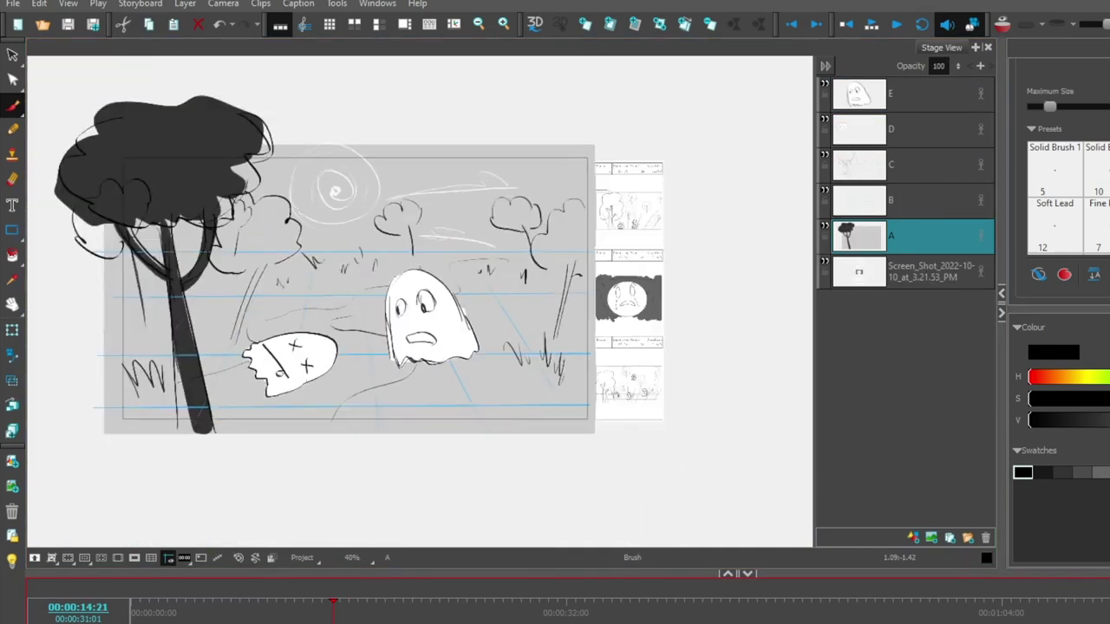
pyautogui.press('1')
pyautogui.press('g')
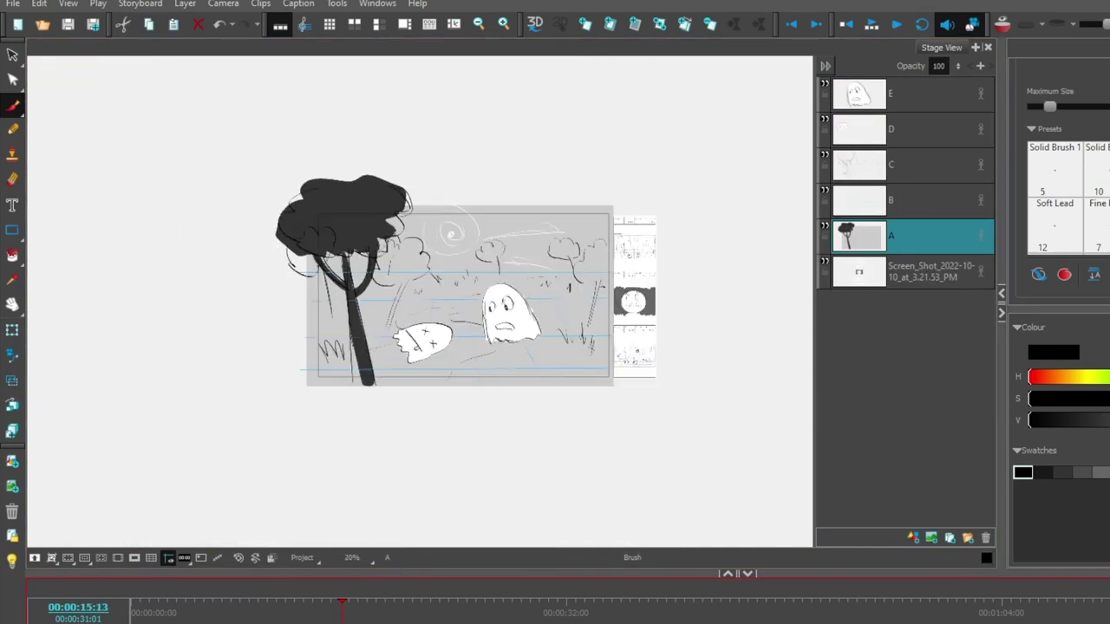
pyautogui.press('g')
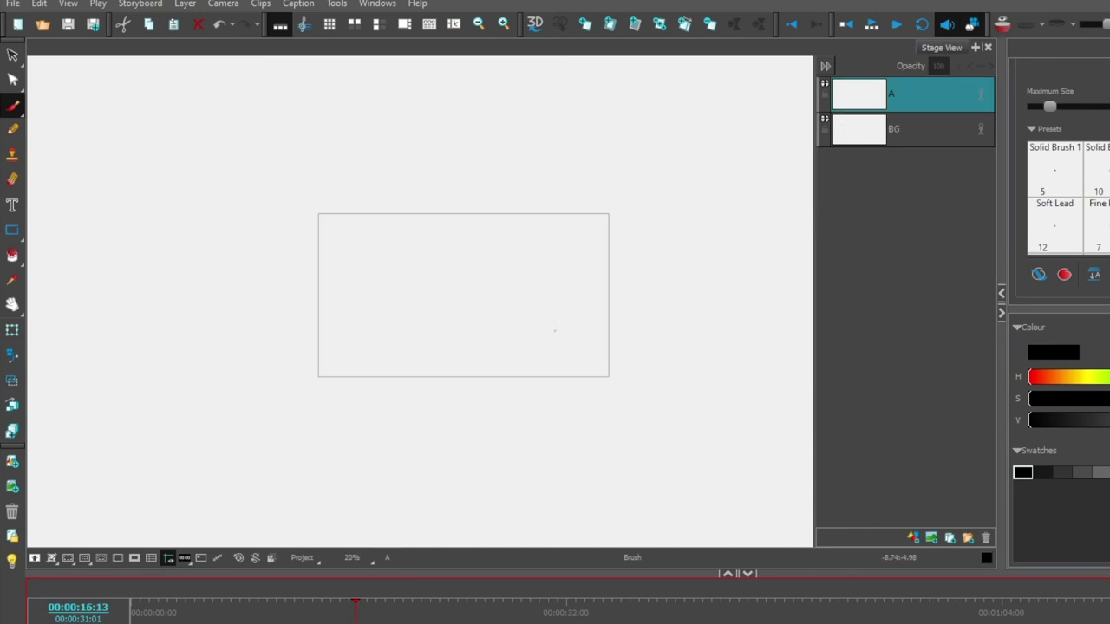
# - Sketch a close-up ghost on layer A of the blank panel, with a round head, wide eyes, wavy mouth and ragged hem
pyautogui.moveTo(559, 278)
pyautogui.mouseDown()
pyautogui.moveTo(552, 255)
pyautogui.moveTo(455, 246)
pyautogui.moveTo(540, 340)
pyautogui.moveTo(427, 313)
pyautogui.moveTo(428, 385)
pyautogui.mouseUp()
pyautogui.moveTo(437, 281); pyautogui.dragTo(433, 393)
pyautogui.moveTo(562, 303)
pyautogui.mouseDown()
pyautogui.moveTo(559, 395)
pyautogui.moveTo(412, 400)
pyautogui.moveTo(425, 394)
pyautogui.mouseUp()
pyautogui.moveTo(465, 290)
pyautogui.mouseDown()
pyautogui.moveTo(451, 321)
pyautogui.moveTo(460, 325)
pyautogui.mouseUp()
pyautogui.moveTo(524, 281)
pyautogui.mouseDown()
pyautogui.moveTo(506, 317)
pyautogui.moveTo(536, 294)
pyautogui.moveTo(512, 314)
pyautogui.moveTo(517, 304)
pyautogui.moveTo(455, 309)
pyautogui.mouseUp()
pyautogui.moveTo(525, 339)
pyautogui.mouseDown()
pyautogui.moveTo(453, 355)
pyautogui.moveTo(531, 360)
pyautogui.mouseUp()
# - Draw radiating action lines around the close-up ghost's head, and return to the forest panel
pyautogui.moveTo(289, 229); pyautogui.dragTo(359, 285)
pyautogui.moveTo(341, 193); pyautogui.dragTo(397, 281)
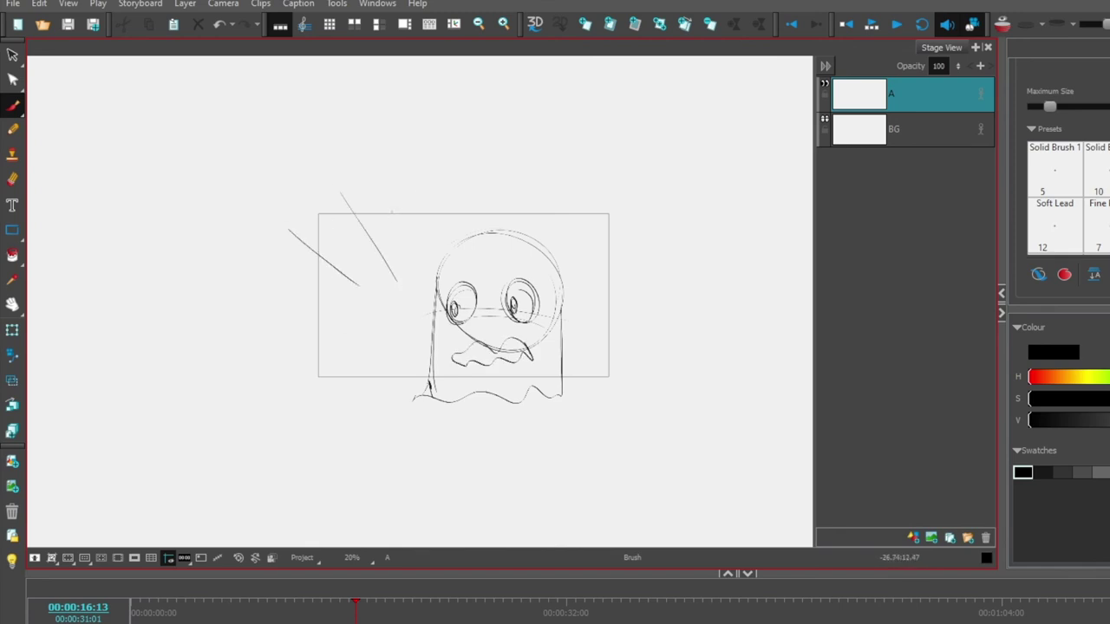
pyautogui.moveTo(424, 200); pyautogui.dragTo(439, 252)
pyautogui.moveTo(530, 183); pyautogui.dragTo(526, 228)
pyautogui.moveTo(586, 208)
pyautogui.mouseDown()
pyautogui.moveTo(573, 251)
pyautogui.moveTo(424, 206)
pyautogui.mouseUp()
pyautogui.moveTo(483, 244); pyautogui.dragTo(340, 225)
pyautogui.moveTo(409, 273); pyautogui.dragTo(314, 260)
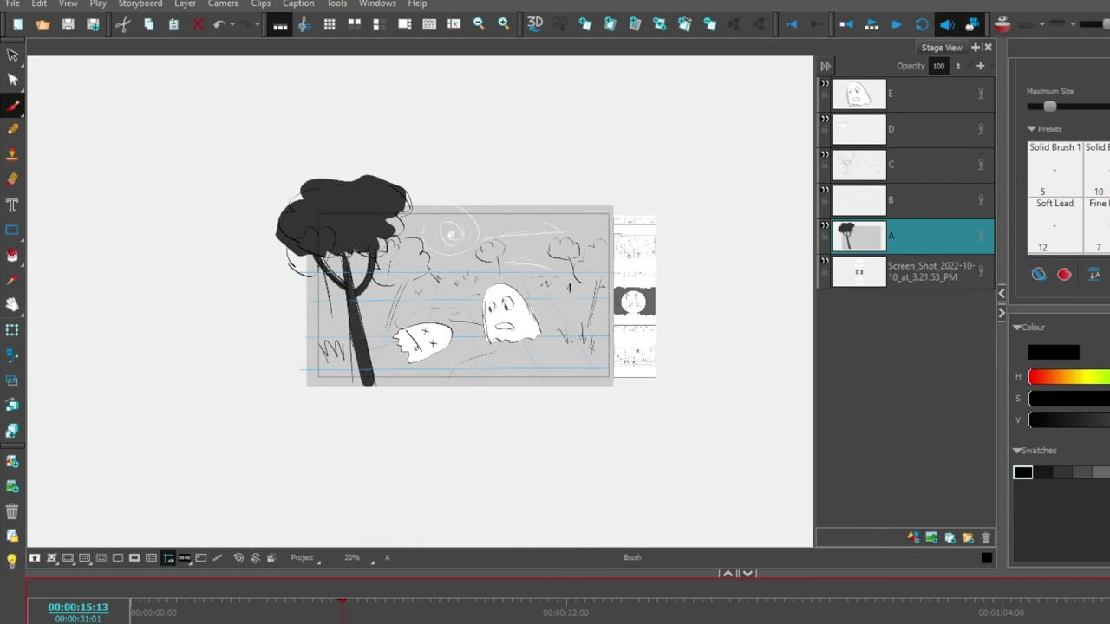
pyautogui.scroll(4, 408, 314)
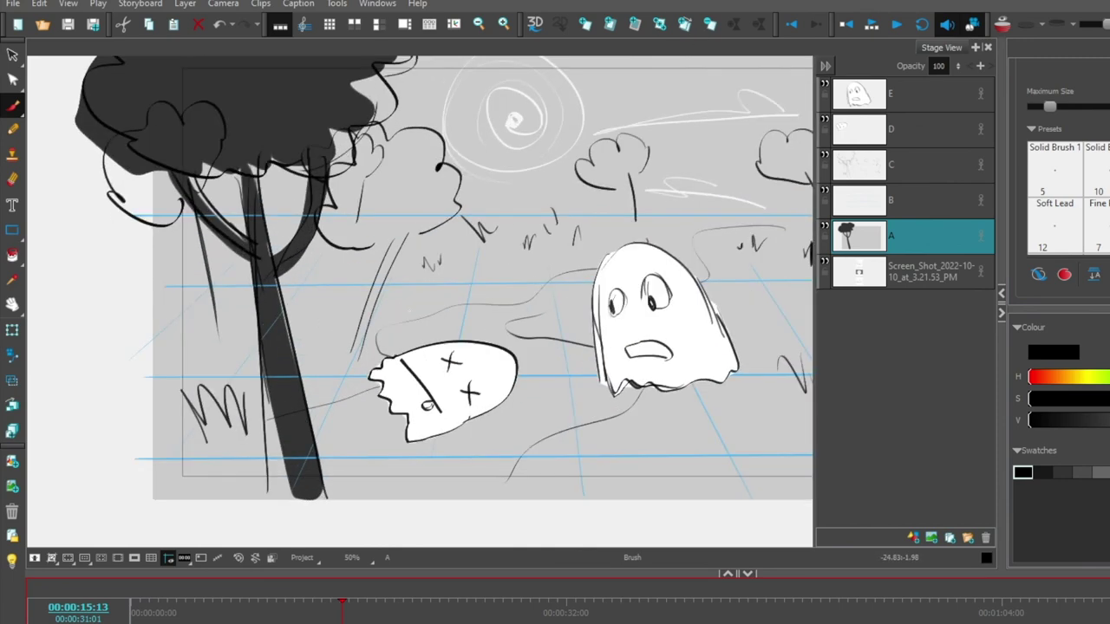
pyautogui.scroll(-2, 408, 314)
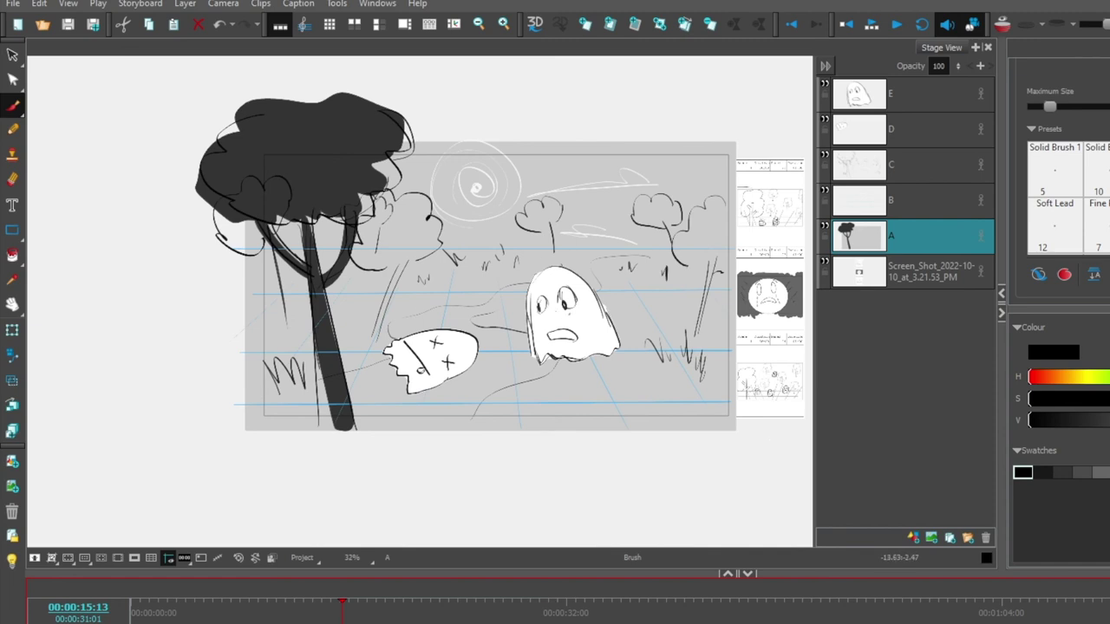